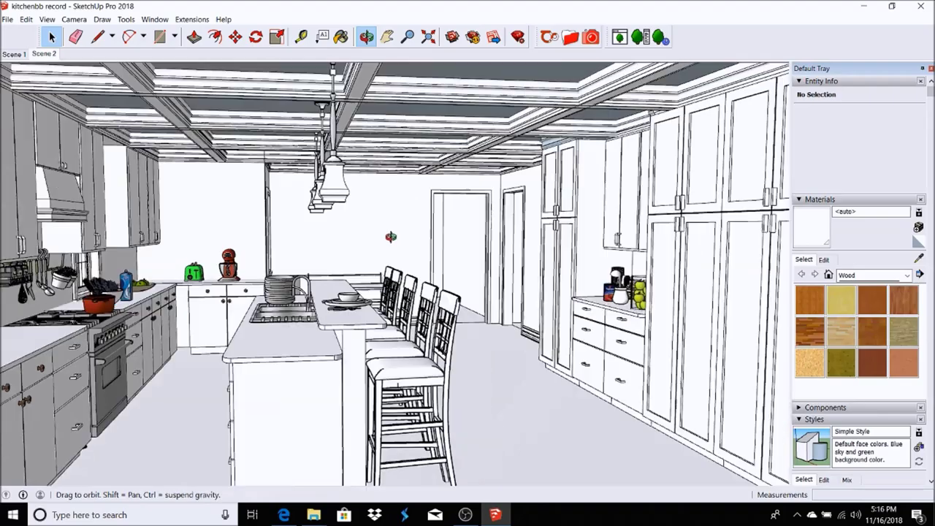
# Orbit around the kitchen for another angle, then return to the saved Scene 2 view
pyautogui.moveTo(386, 236); pyautogui.dragTo(327, 214)
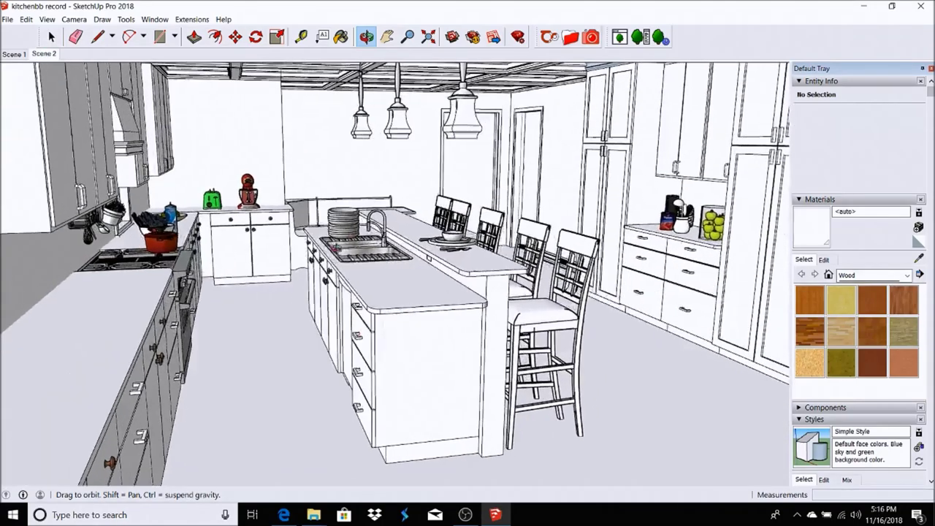
pyautogui.click(47, 56)
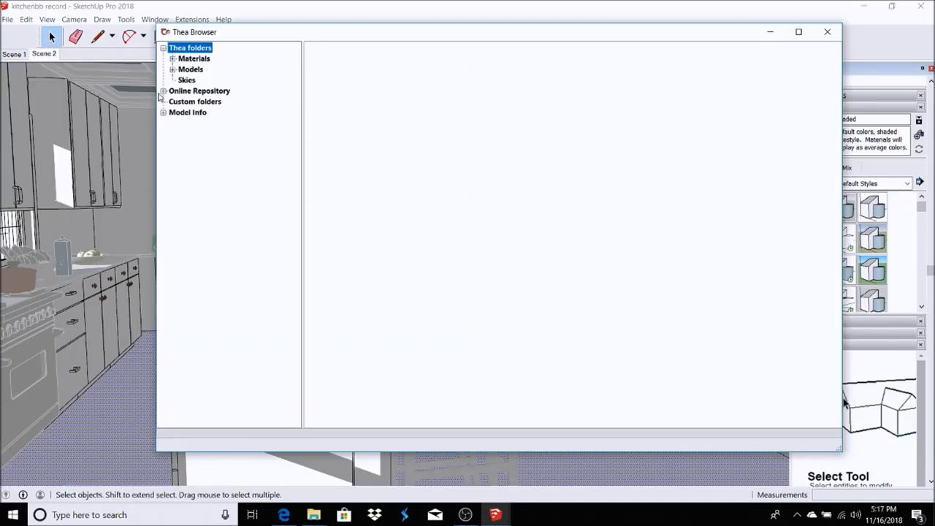
# Browse the Thea online repository to the Floor materials numbered 21-30
pyautogui.click(163, 91)
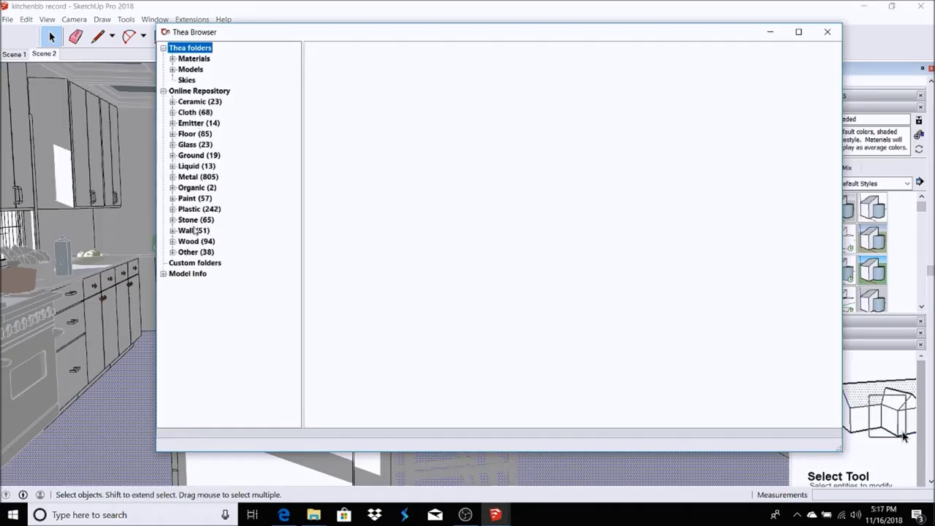
pyautogui.click(173, 242)
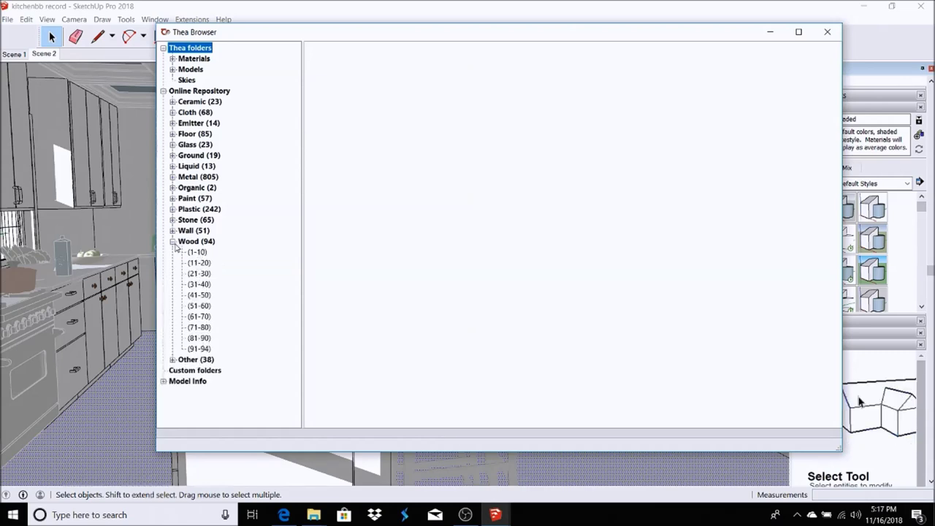
pyautogui.click(173, 242)
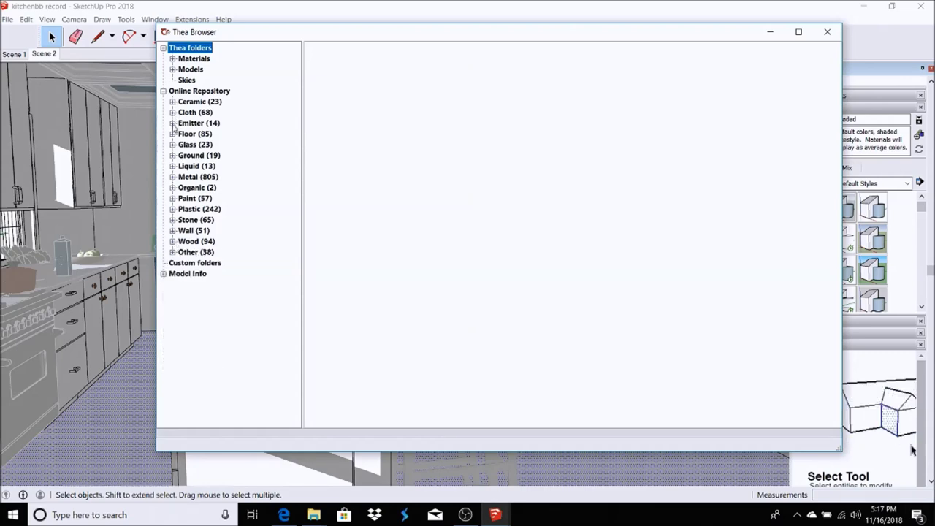
pyautogui.click(173, 135)
pyautogui.click(196, 144)
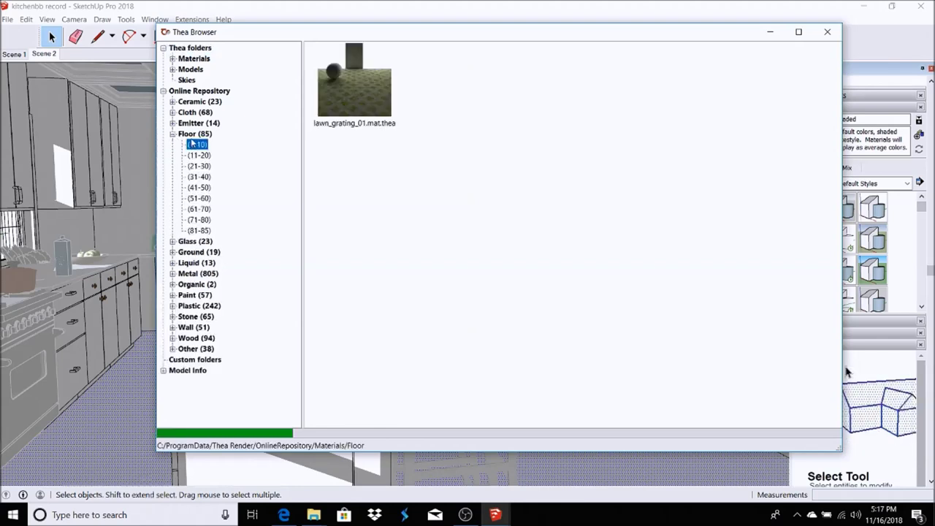
pyautogui.click(197, 167)
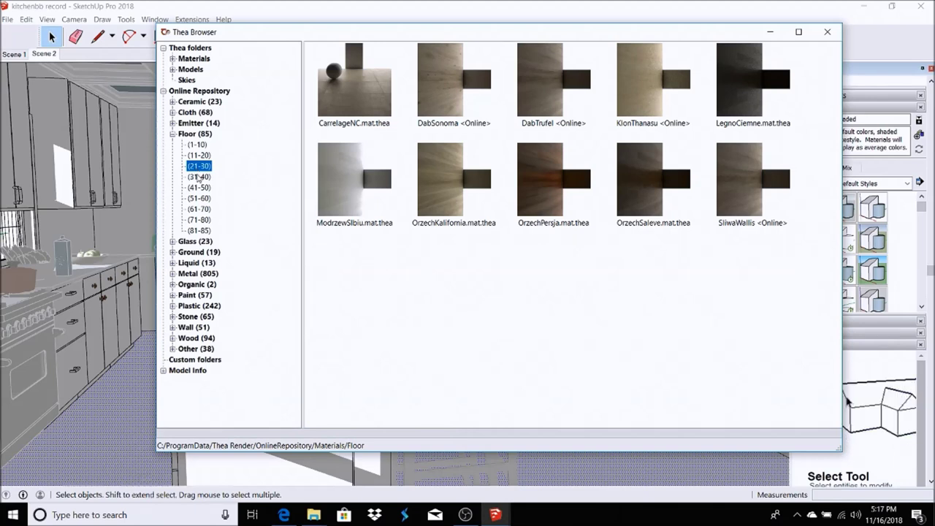
# Load OrzechSaleve wood and paint the kitchen floor with it, back in Scene 2
pyautogui.click(653, 183)
pyautogui.doubleClick(653, 182)
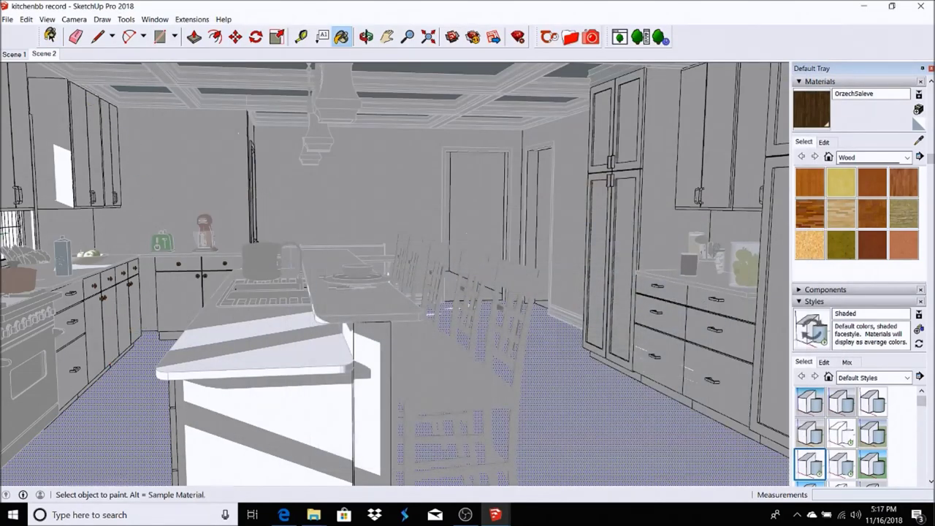
pyautogui.click(553, 409)
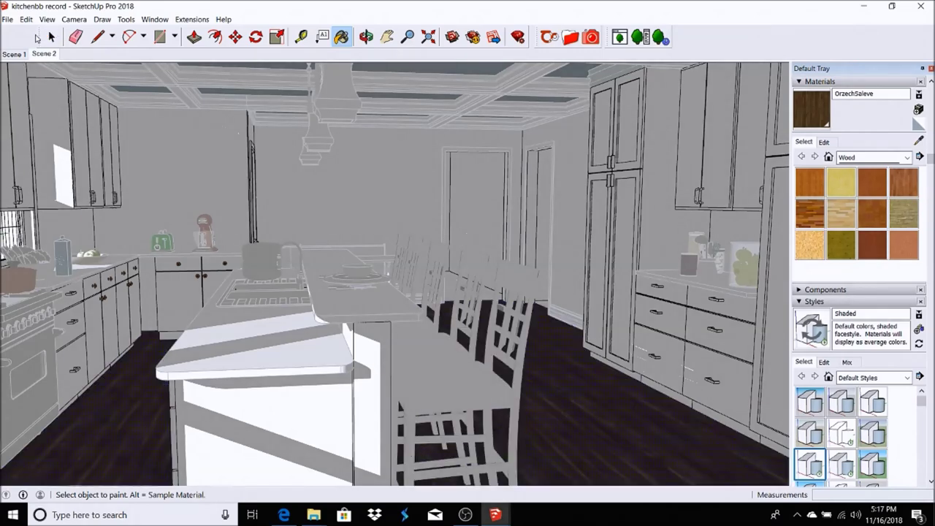
pyautogui.click(51, 37)
pyautogui.click(44, 54)
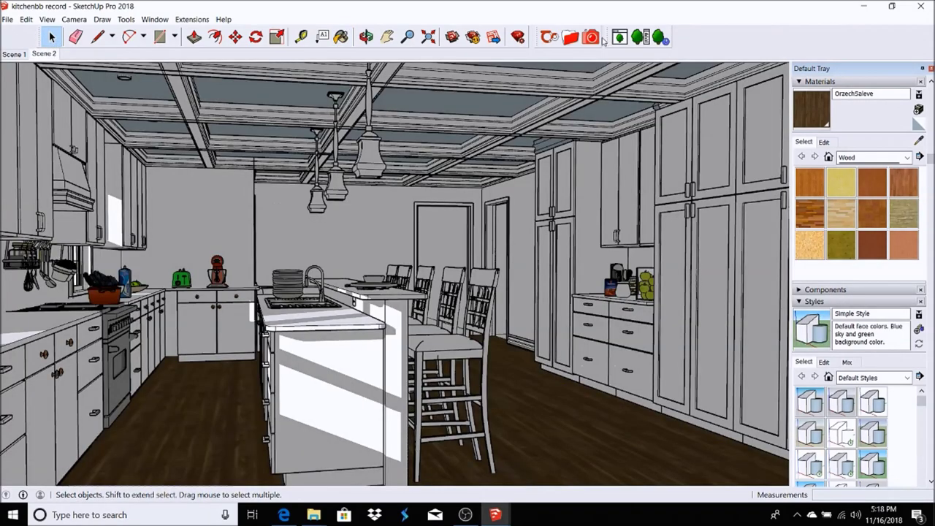
pyautogui.click(591, 37)
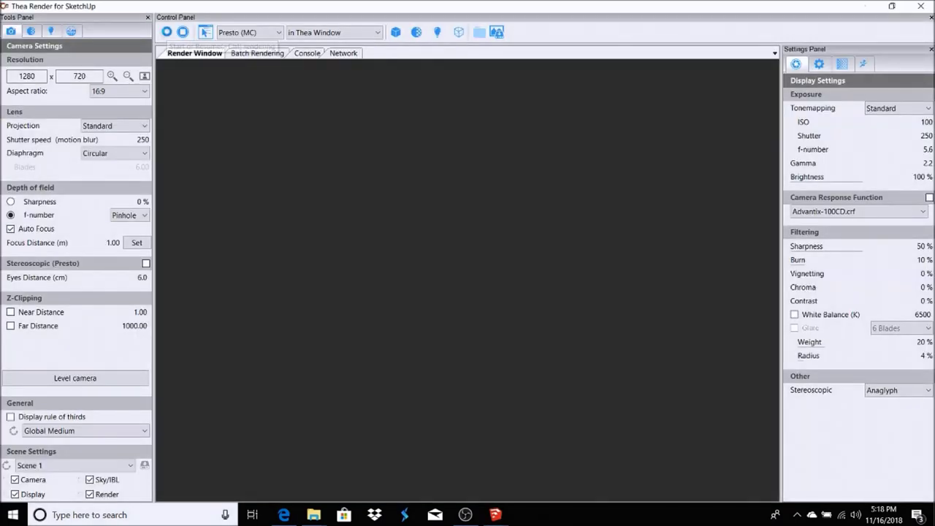
# Start a Presto render of the kitchen scene in Thea Render
pyautogui.click(167, 32)
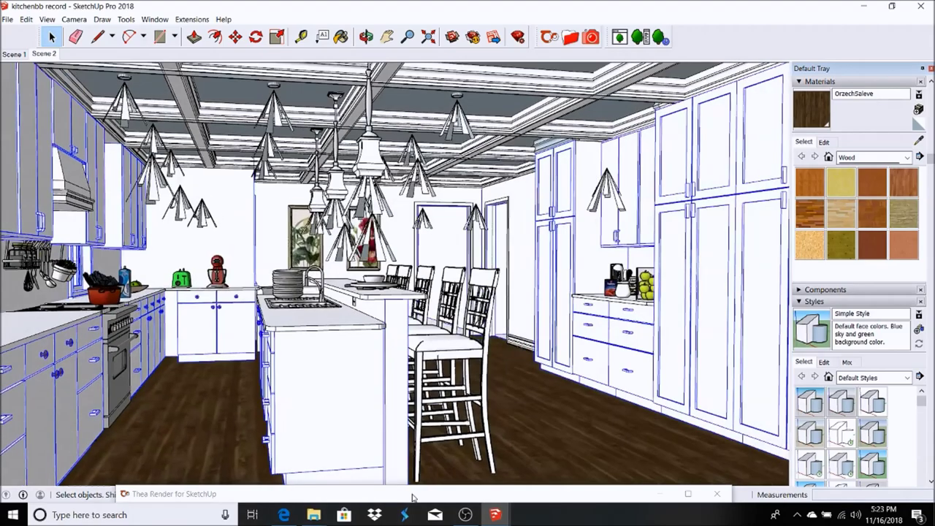
# Restore the Thea Render window full-screen and render the kitchen interior again
pyautogui.doubleClick(413, 493)
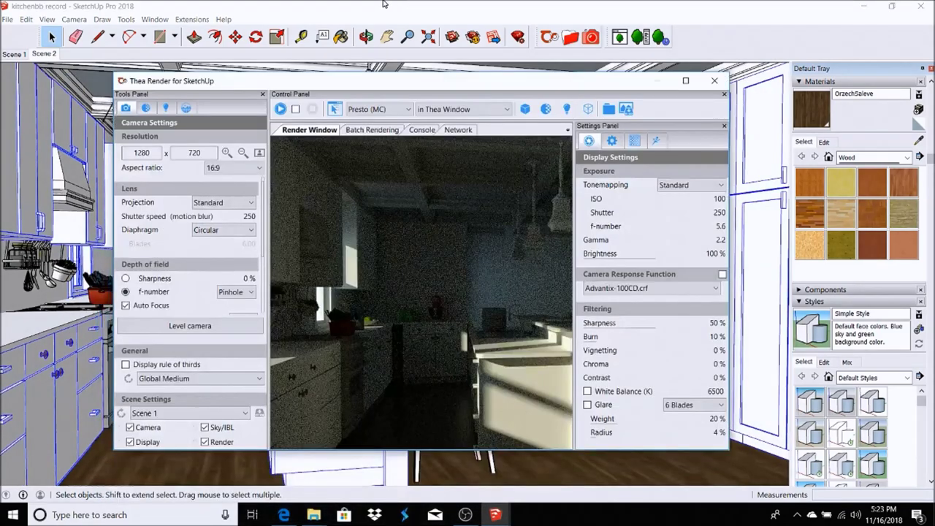
pyautogui.doubleClick(356, 80)
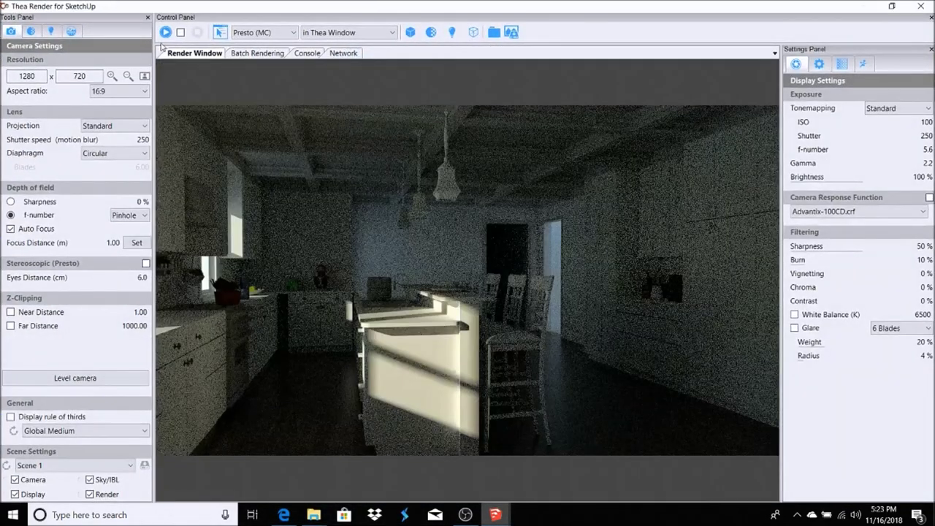
pyautogui.click(164, 30)
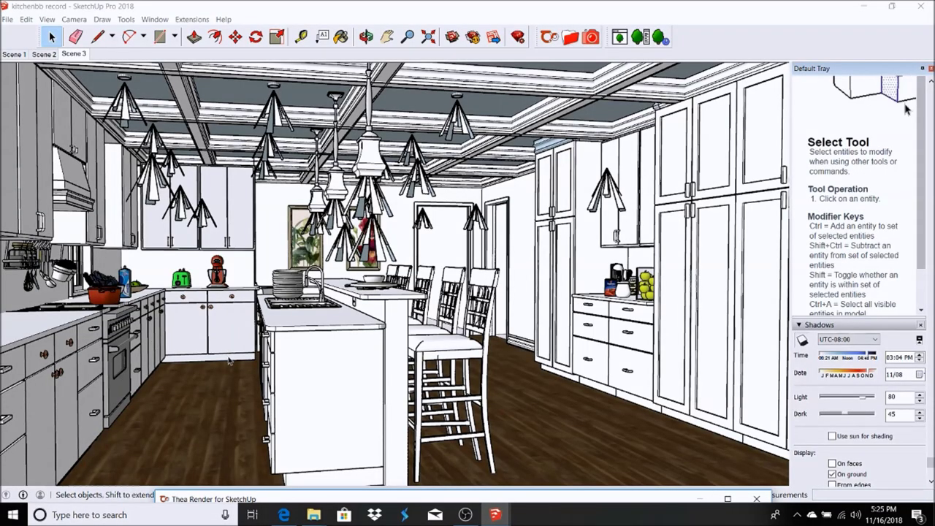
# Zoom and pan toward the island, then open its nested cabinet group for editing
pyautogui.scroll(3, 263, 357)
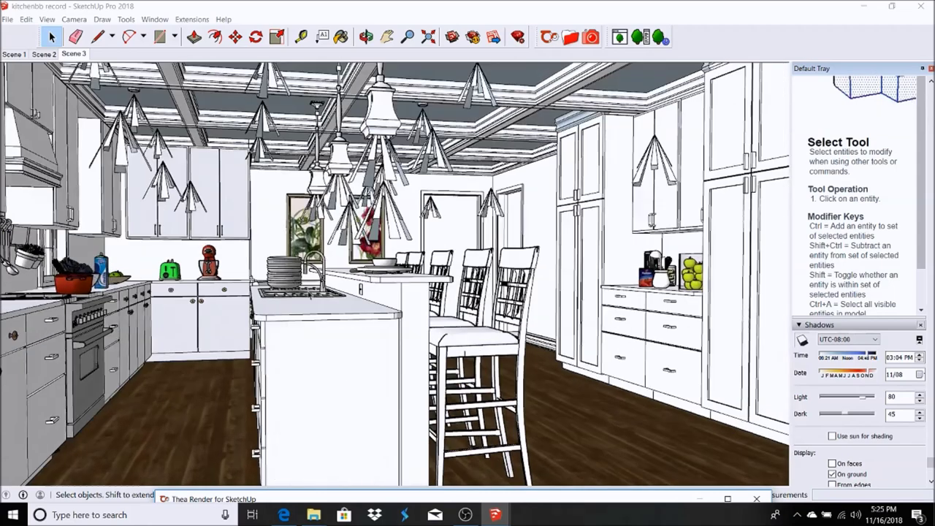
pyautogui.click(387, 36)
pyautogui.moveTo(344, 372); pyautogui.dragTo(411, 331)
pyautogui.scroll(2, 411, 331)
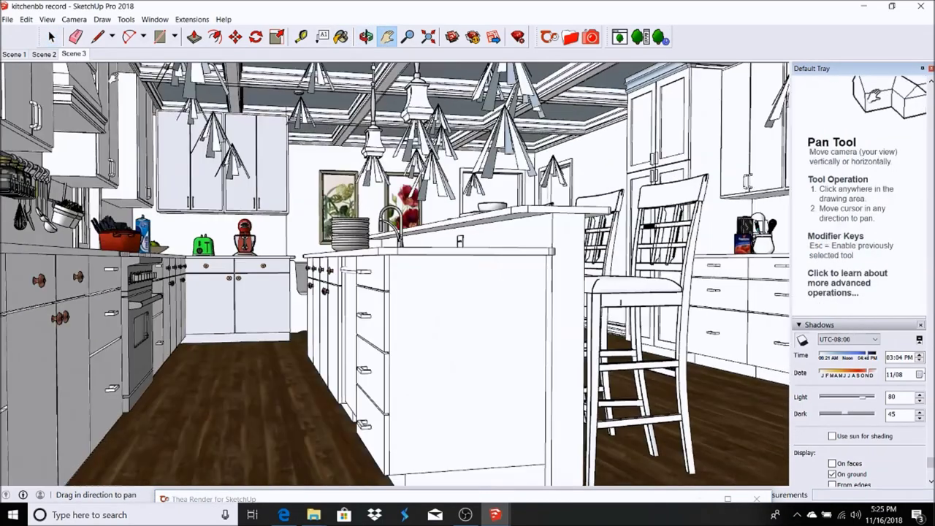
pyautogui.click(52, 36)
pyautogui.click(428, 286)
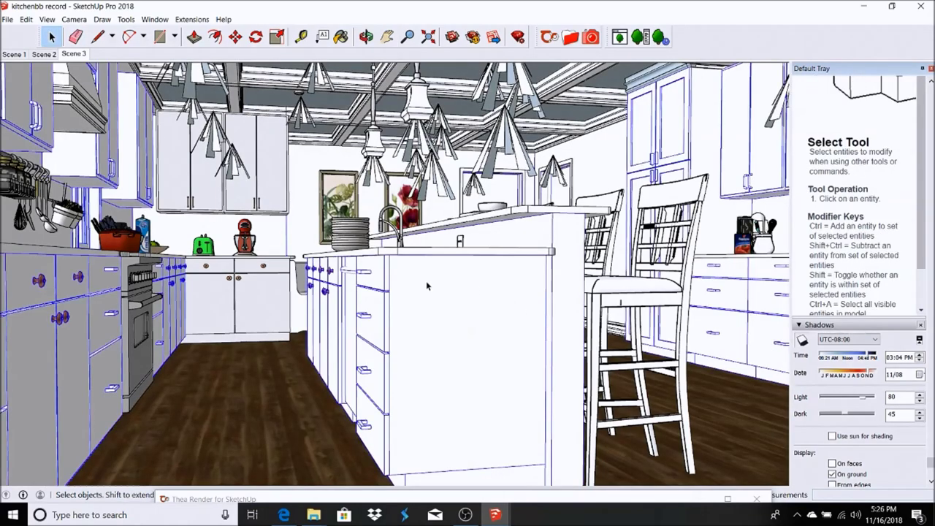
pyautogui.doubleClick(432, 331)
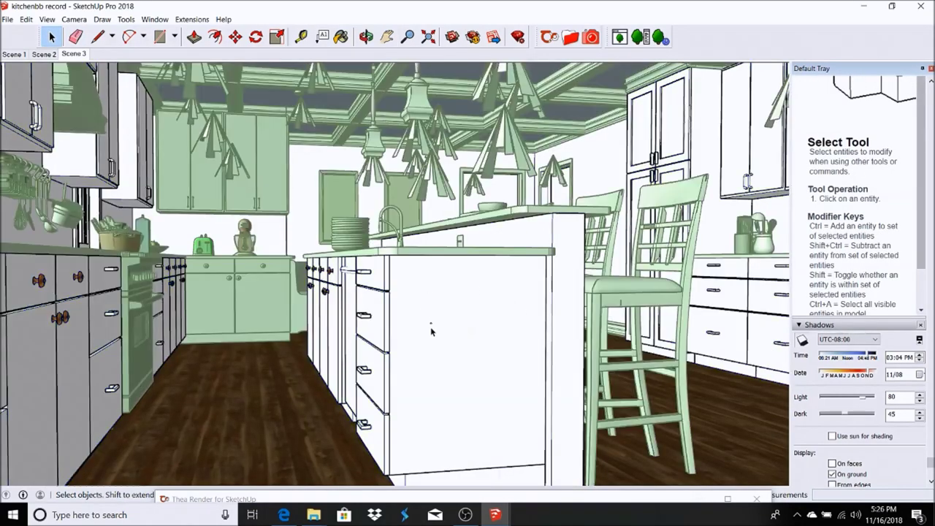
pyautogui.doubleClick(431, 327)
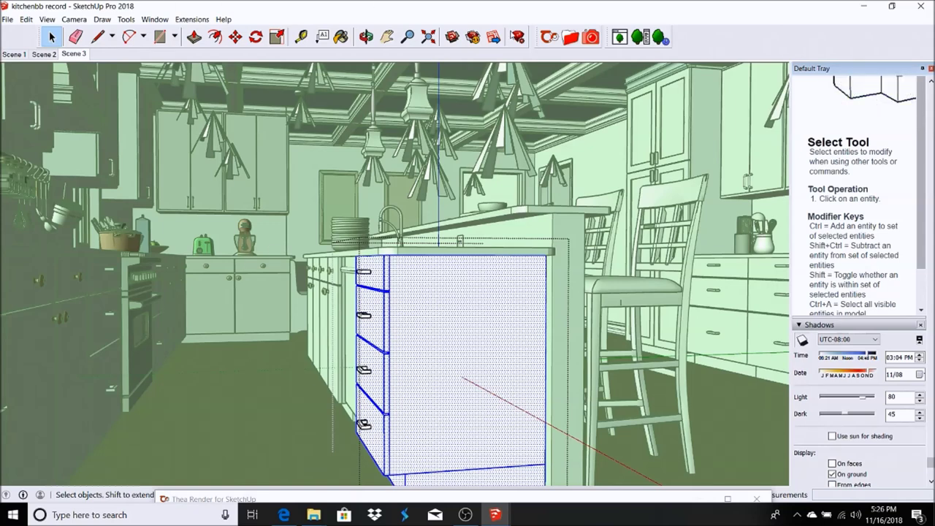
pyautogui.click(570, 36)
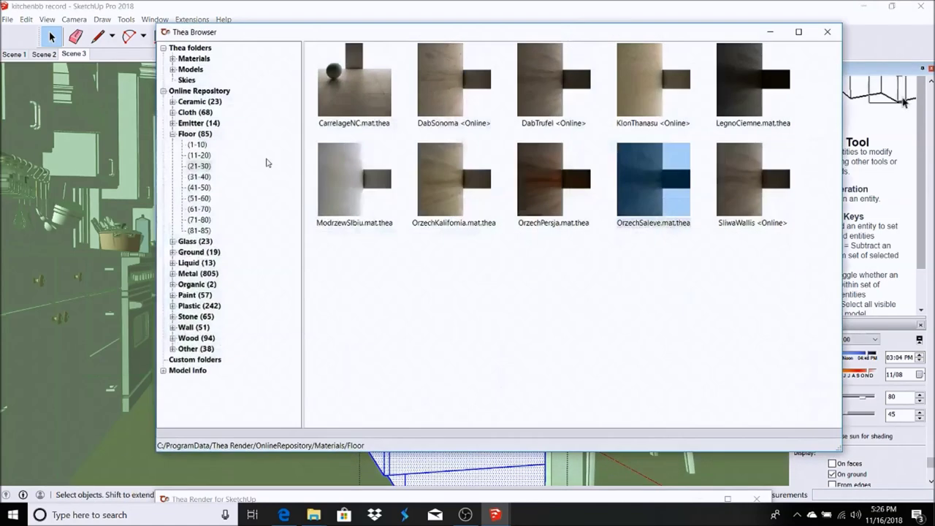
# Load reflective_white_plastic from Thea's Plastic materials 221-230, then hide the browser
pyautogui.click(173, 134)
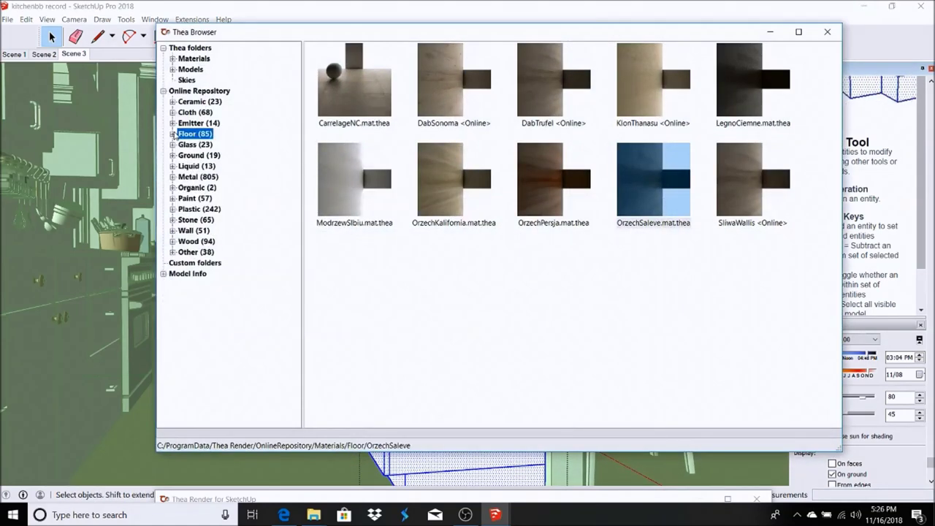
pyautogui.click(173, 209)
pyautogui.click(197, 371)
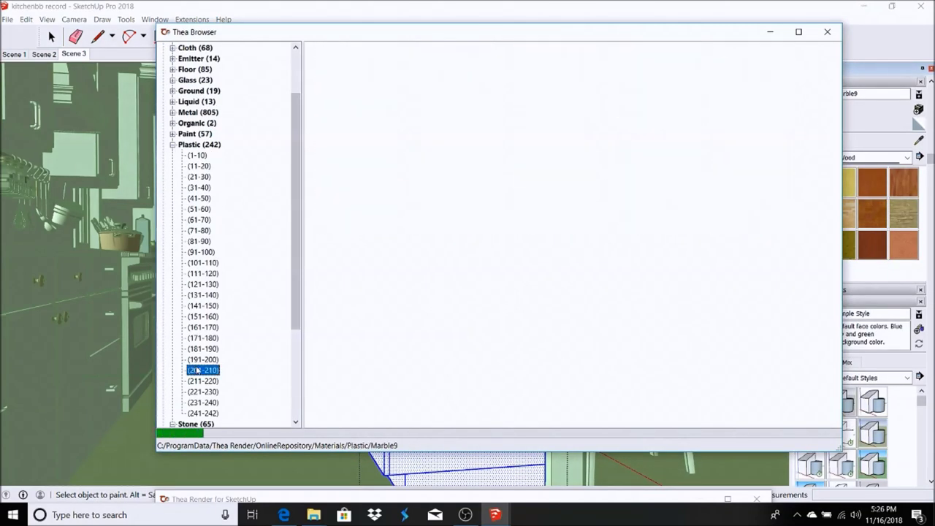
pyautogui.click(197, 380)
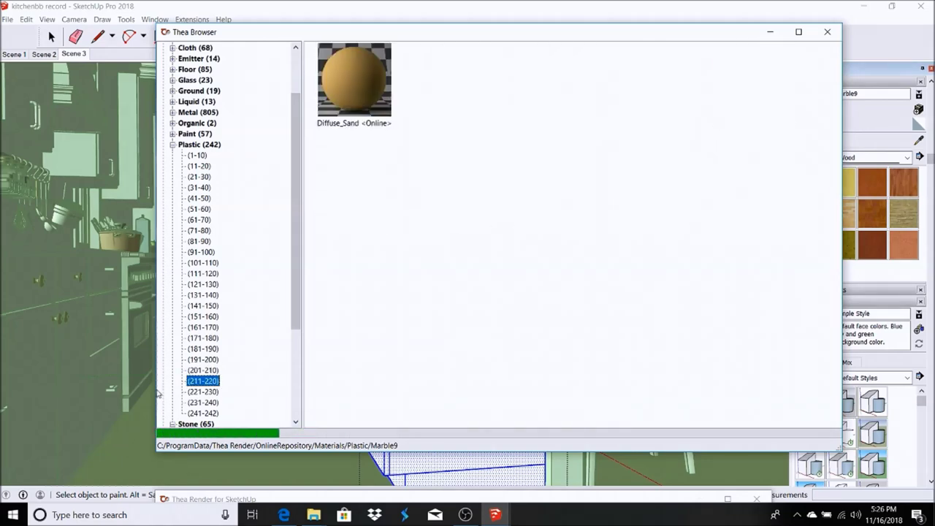
pyautogui.click(199, 392)
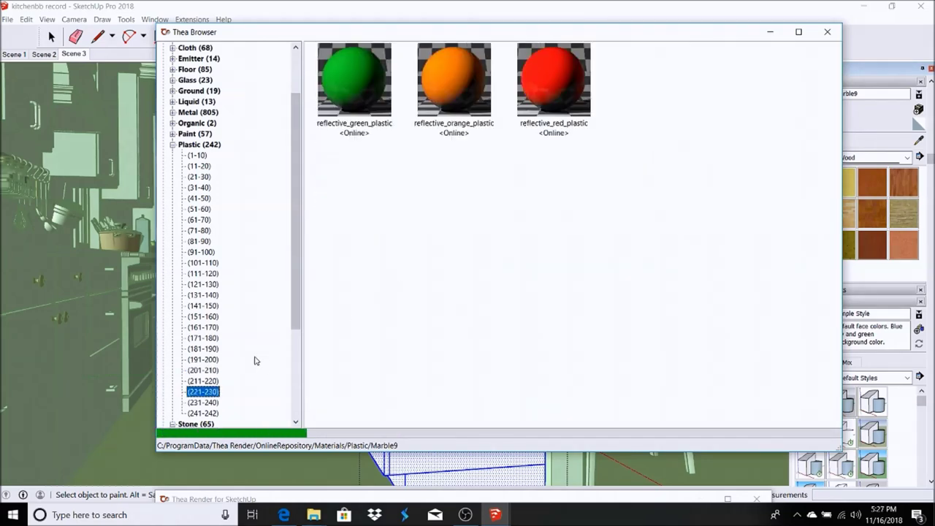
pyautogui.click(648, 68)
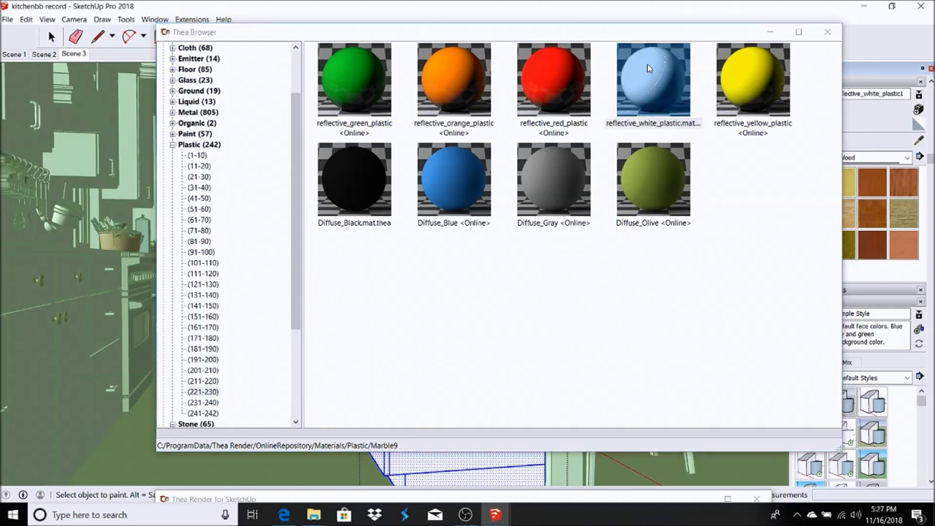
pyautogui.click(740, 33)
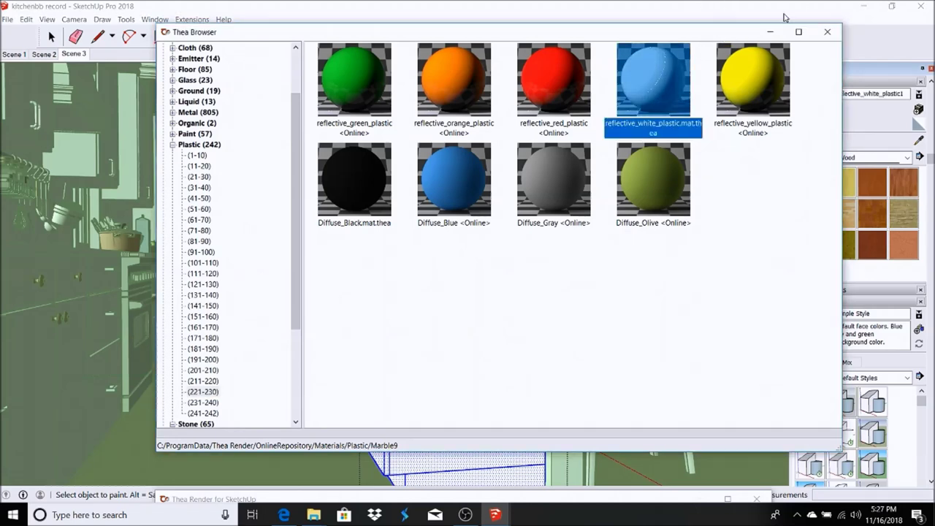
pyautogui.click(768, 33)
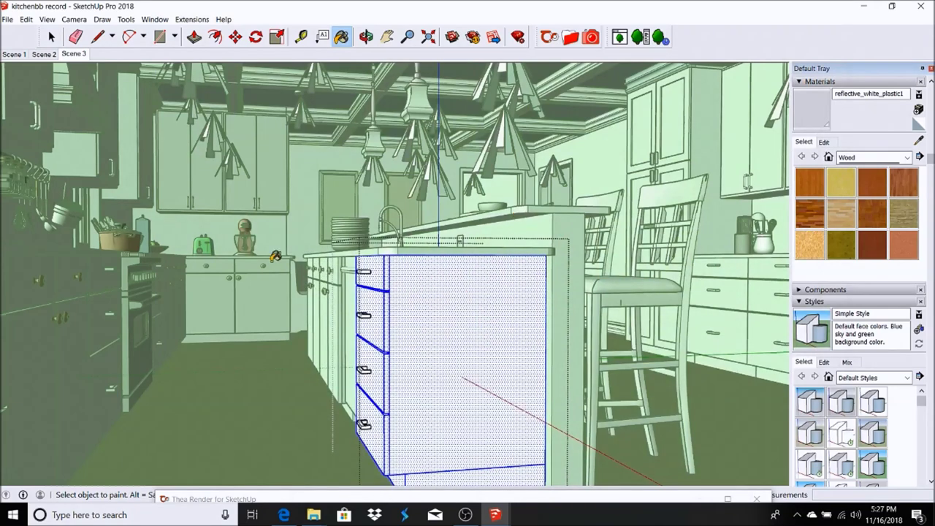
pyautogui.click(51, 37)
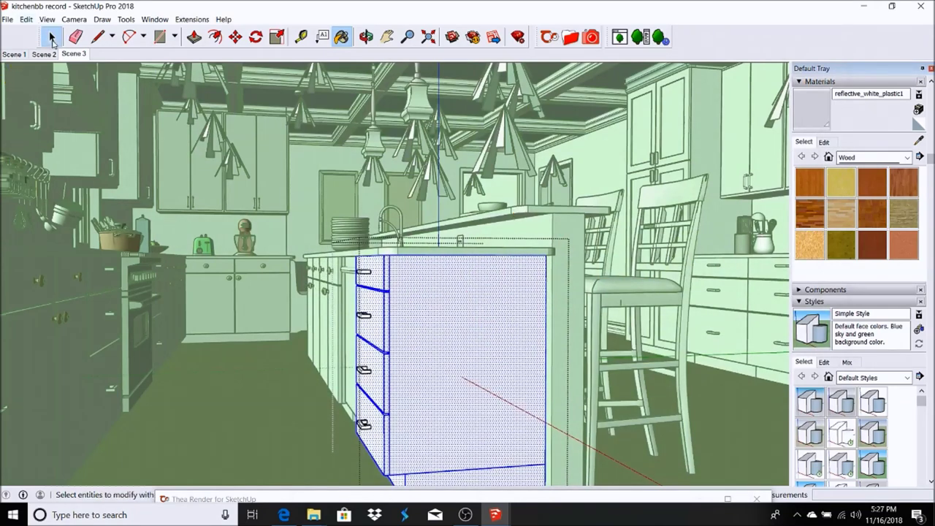
# Paint the left lower cabinet doors with reflective_white_plastic1
pyautogui.click(32, 334)
pyautogui.click(341, 37)
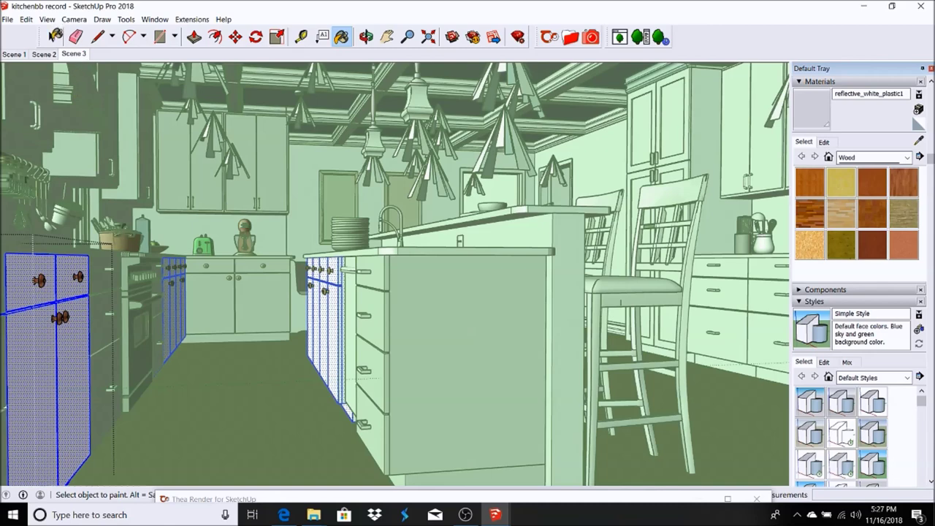
pyautogui.click(51, 37)
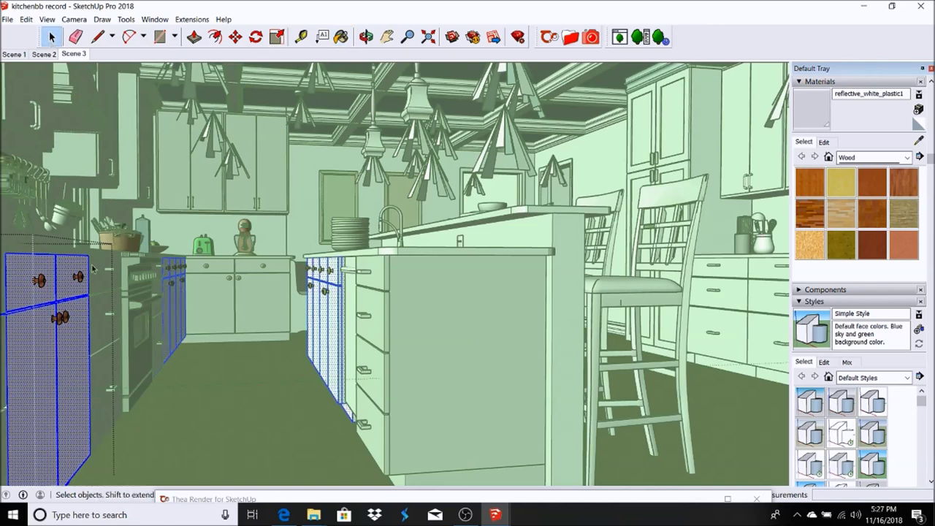
# Paint the drawer fronts and right-wall cabinets white, then exit the cabinet group
pyautogui.click(97, 373)
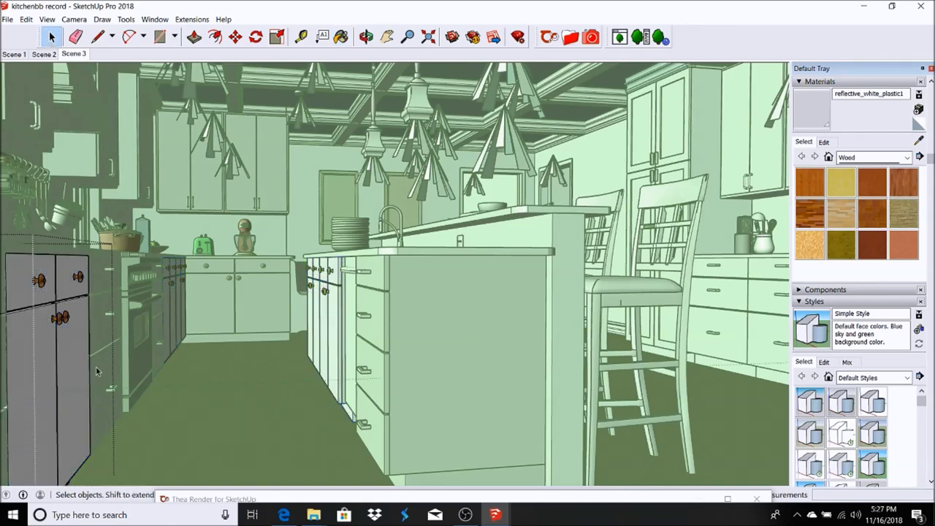
pyautogui.click(97, 371)
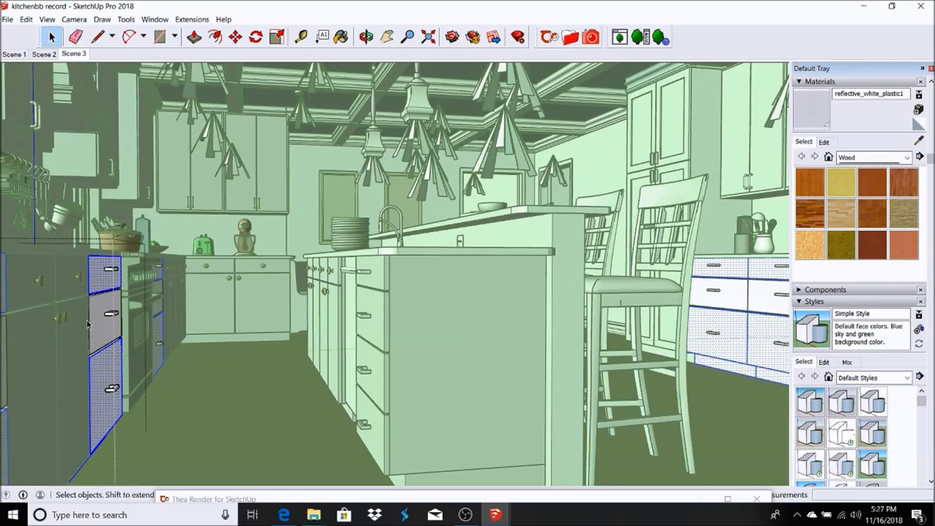
pyautogui.click(94, 322)
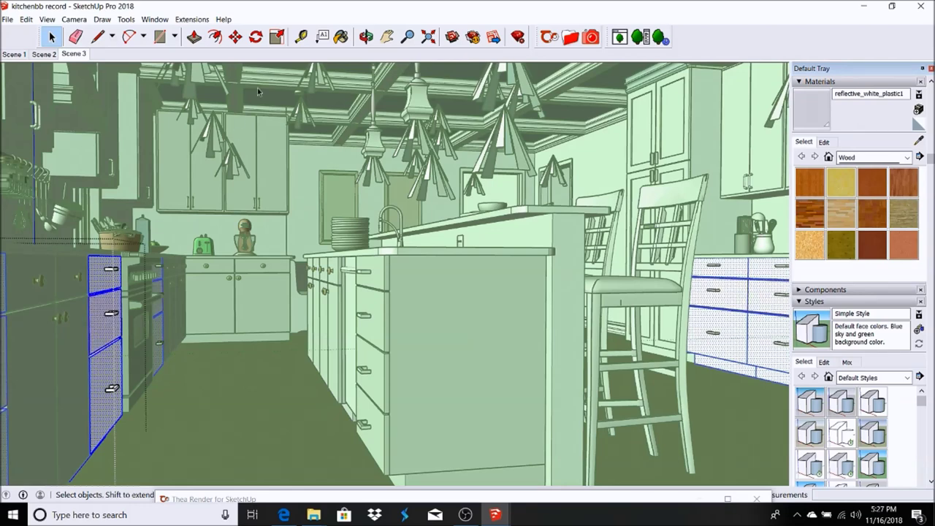
pyautogui.click(340, 37)
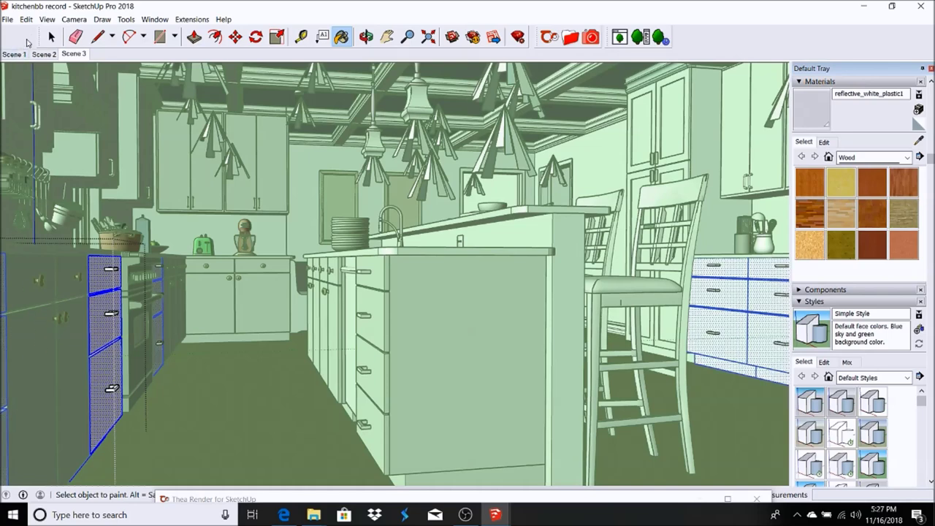
pyautogui.click(52, 37)
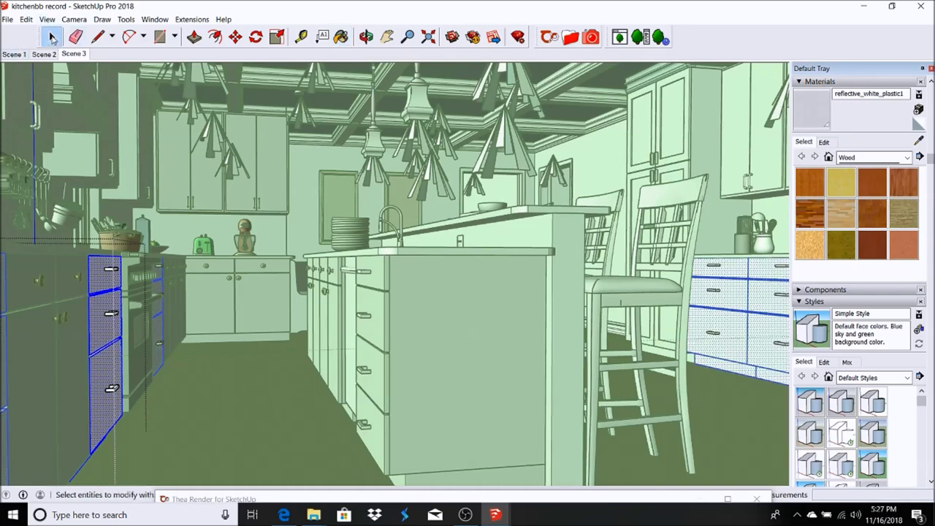
pyautogui.click(144, 269)
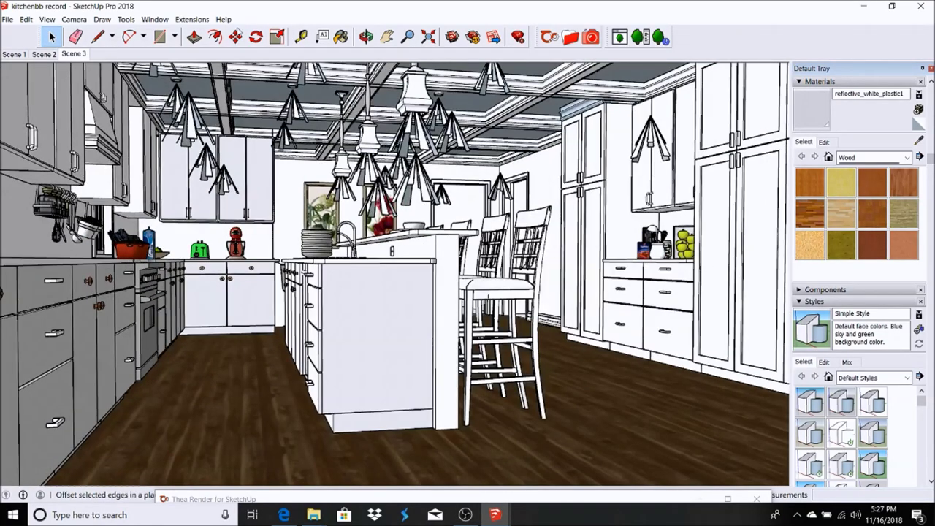
# Select everything inside the upper wall cabinet and paint it reflective_white_plastic1
pyautogui.click(387, 36)
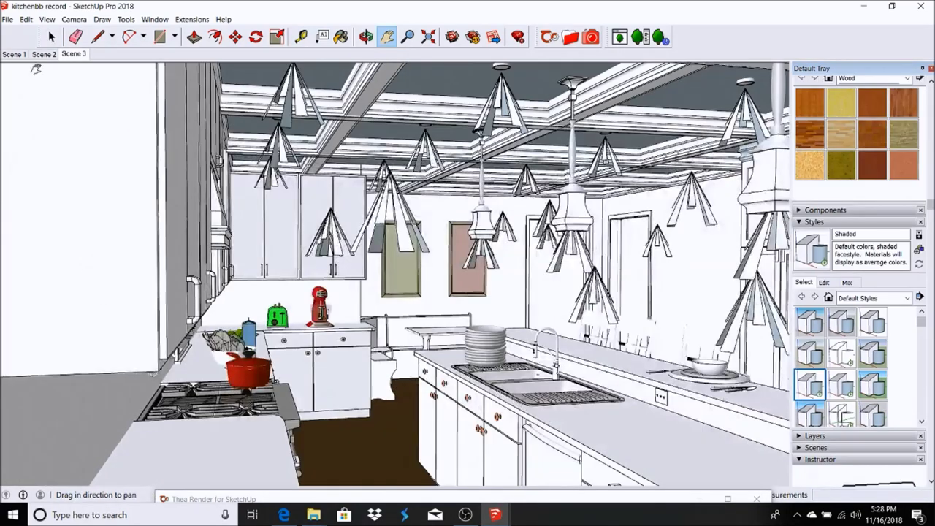
pyautogui.click(51, 36)
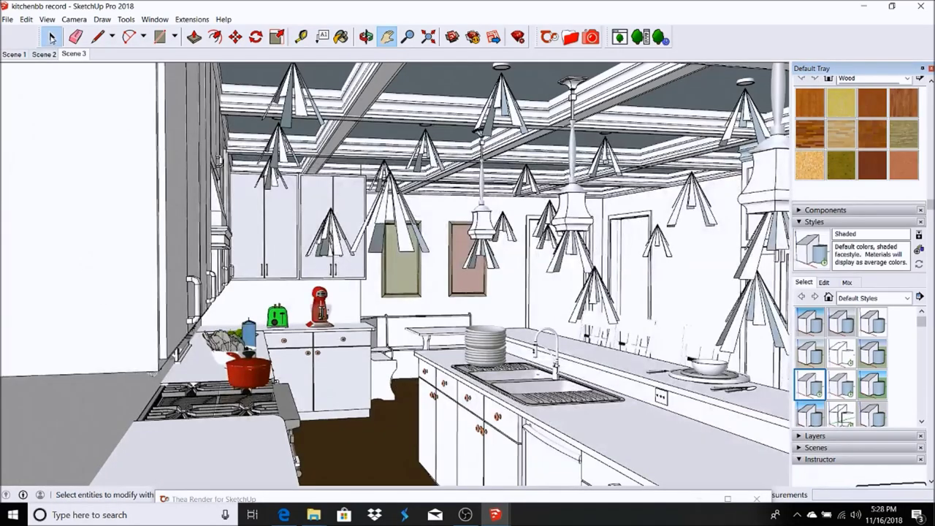
pyautogui.doubleClick(91, 140)
pyautogui.click(366, 37)
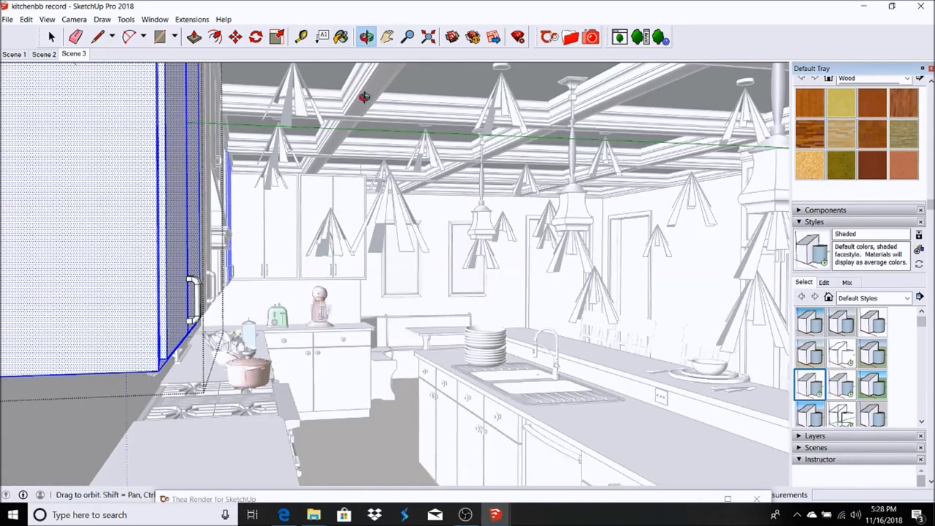
pyautogui.moveTo(307, 183)
pyautogui.mouseDown()
pyautogui.moveTo(256, 160)
pyautogui.moveTo(328, 121)
pyautogui.moveTo(58, 263)
pyautogui.moveTo(195, 200)
pyautogui.moveTo(96, 183)
pyautogui.mouseUp()
pyautogui.press('b')
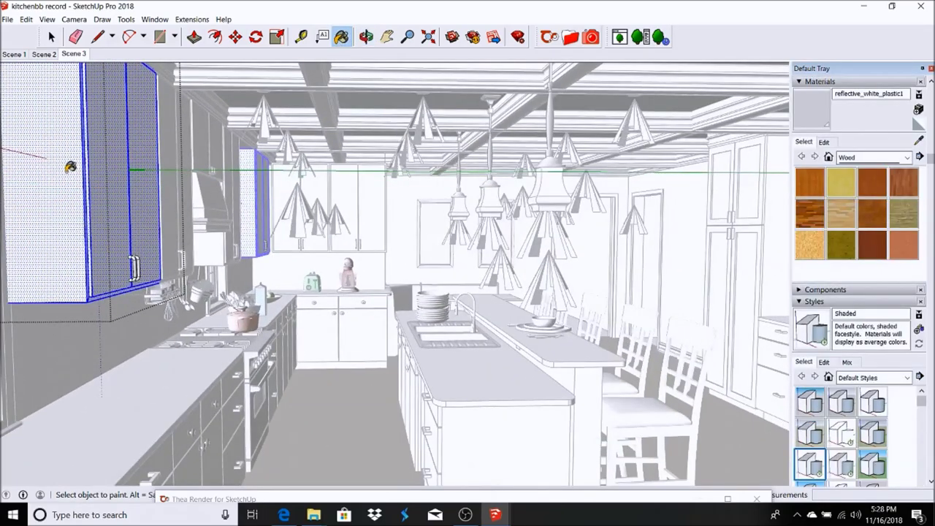
pyautogui.click(48, 35)
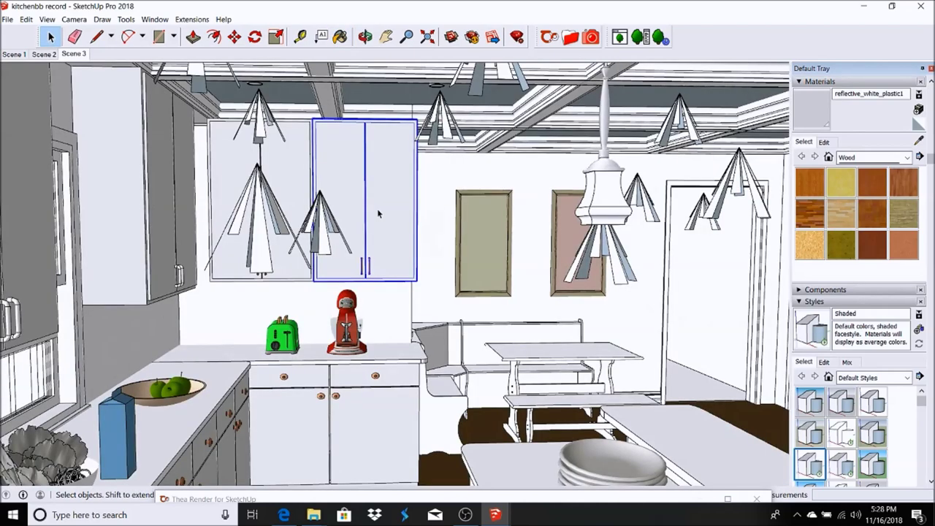
pyautogui.doubleClick(377, 214)
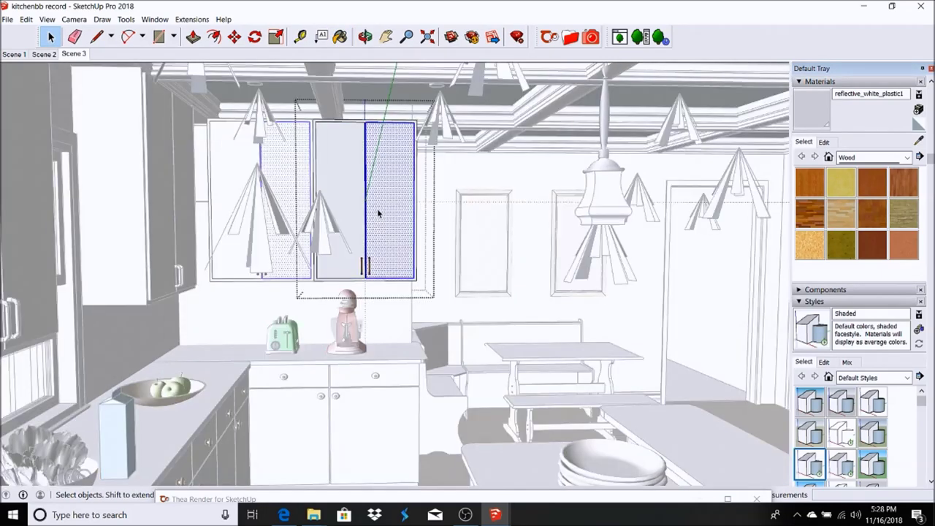
pyautogui.hotkey('ctrl', 'a')
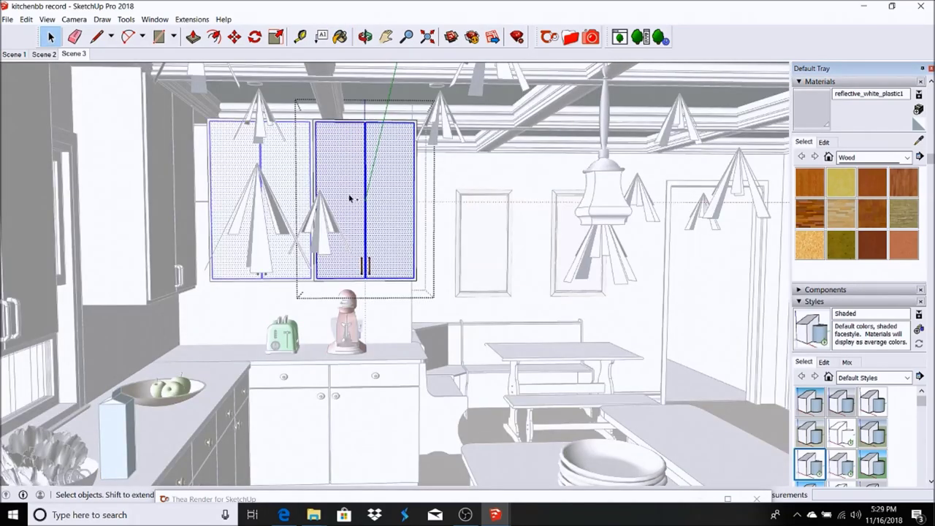
pyautogui.click(341, 37)
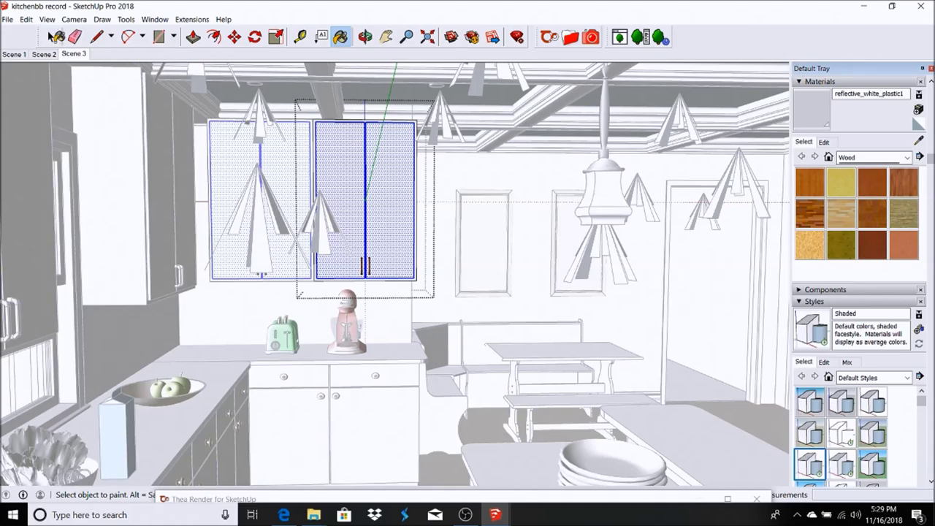
# Paint the whole upper cabinet unit white, then exit cabinet editing
pyautogui.click(365, 36)
pyautogui.moveTo(378, 188); pyautogui.dragTo(349, 135)
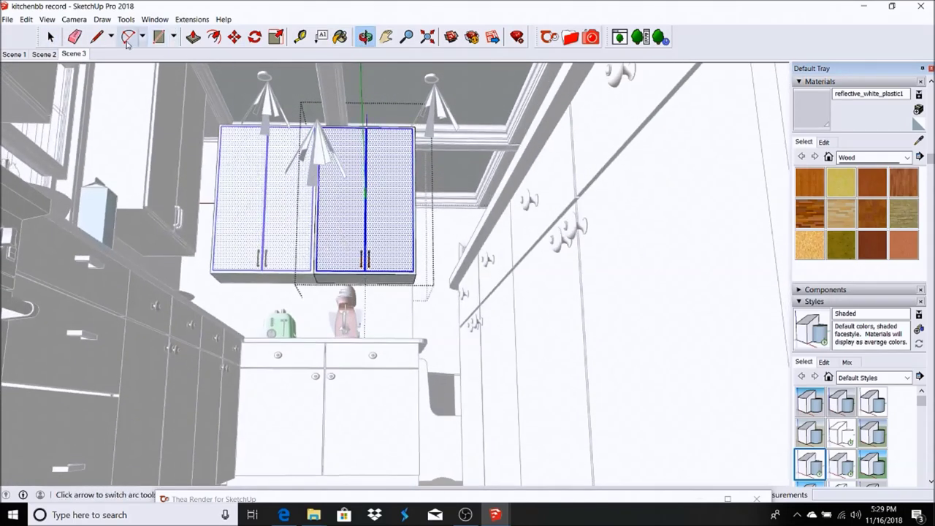
pyautogui.click(50, 37)
pyautogui.click(341, 278)
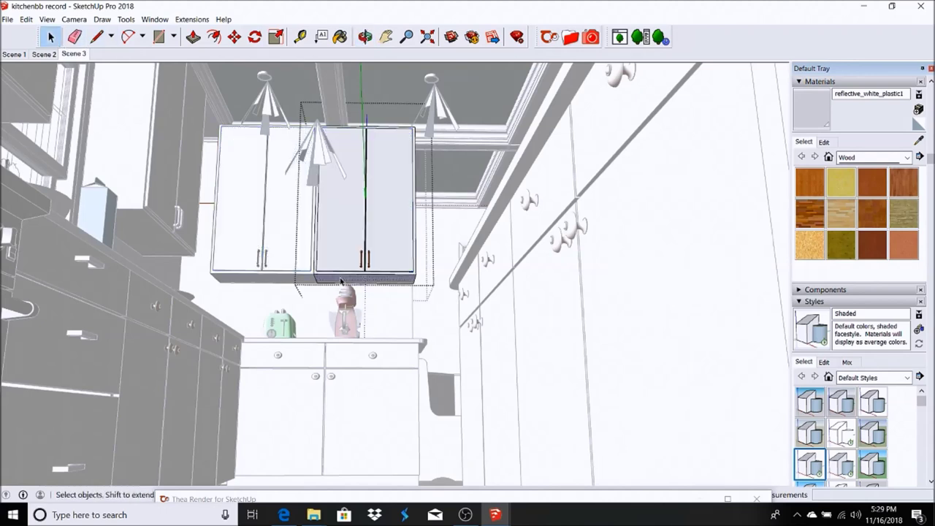
pyautogui.click(340, 37)
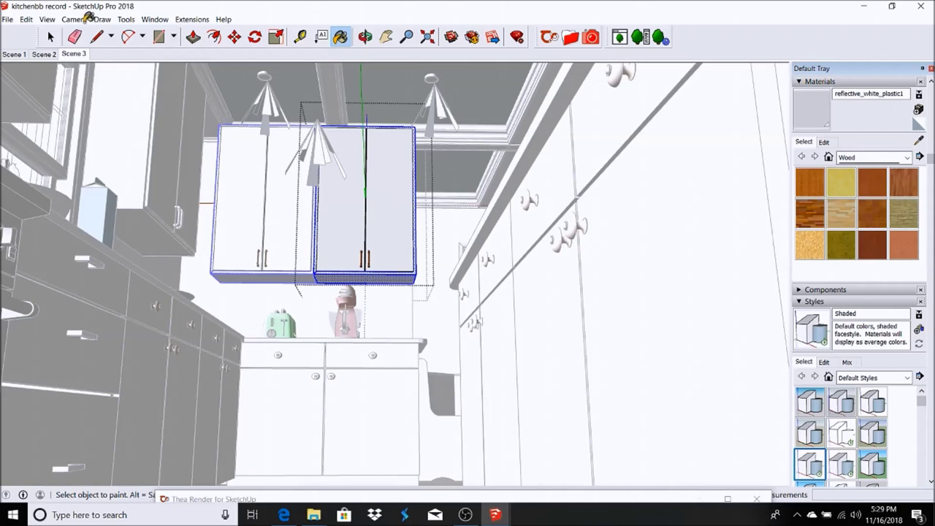
pyautogui.click(51, 38)
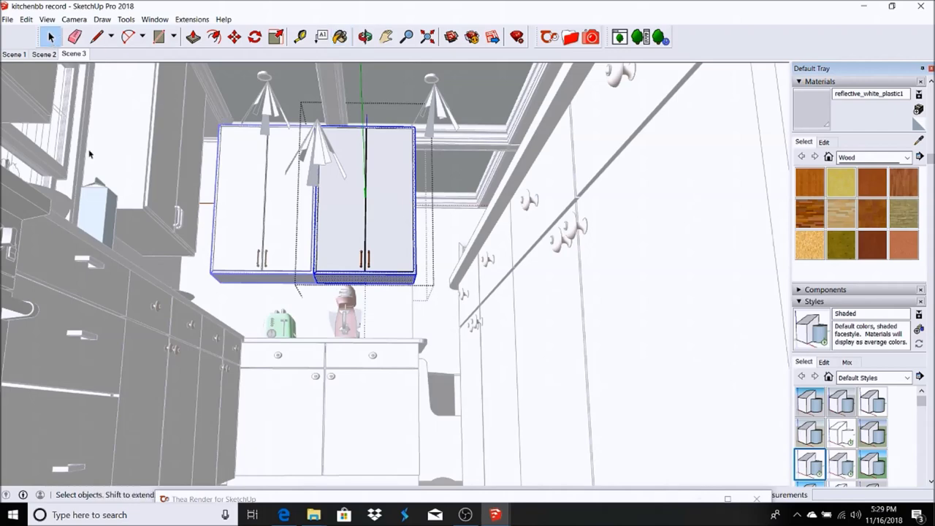
pyautogui.click(364, 418)
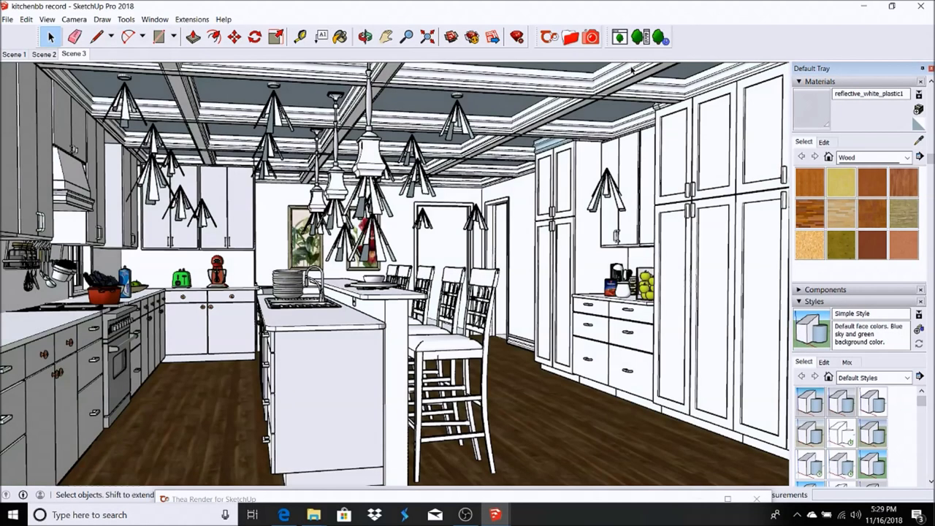
# Open the ceiling group, select its contents and delete the strip lights
pyautogui.click(632, 69)
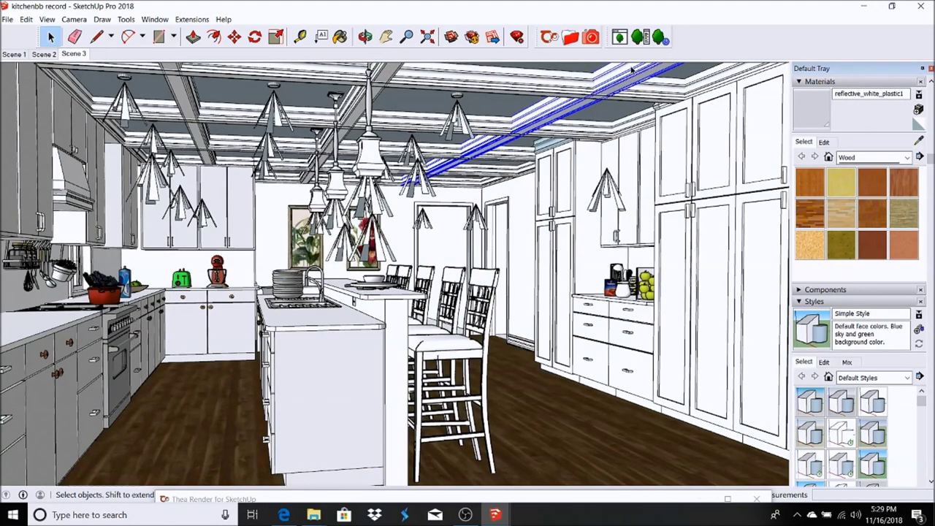
pyautogui.doubleClick(632, 69)
pyautogui.hotkey('ctrl', 'a')
pyautogui.press('b')
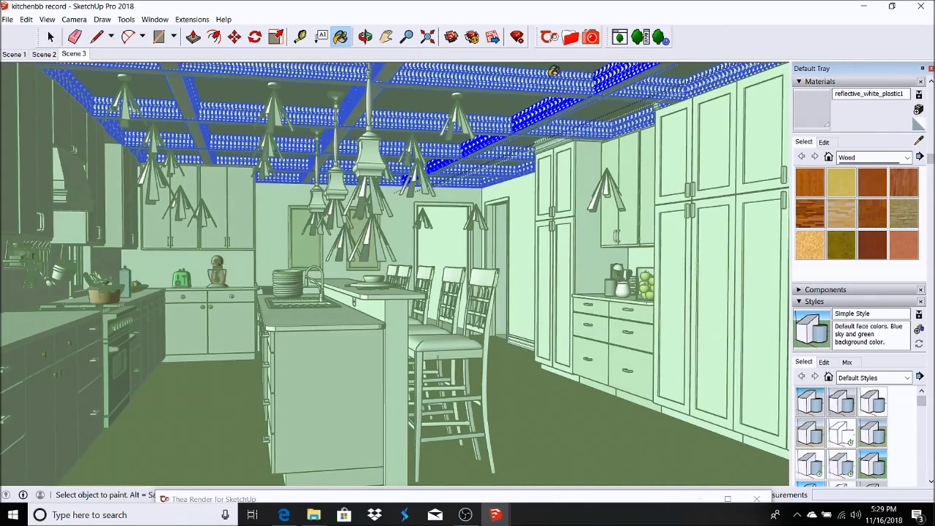
pyautogui.press('e')
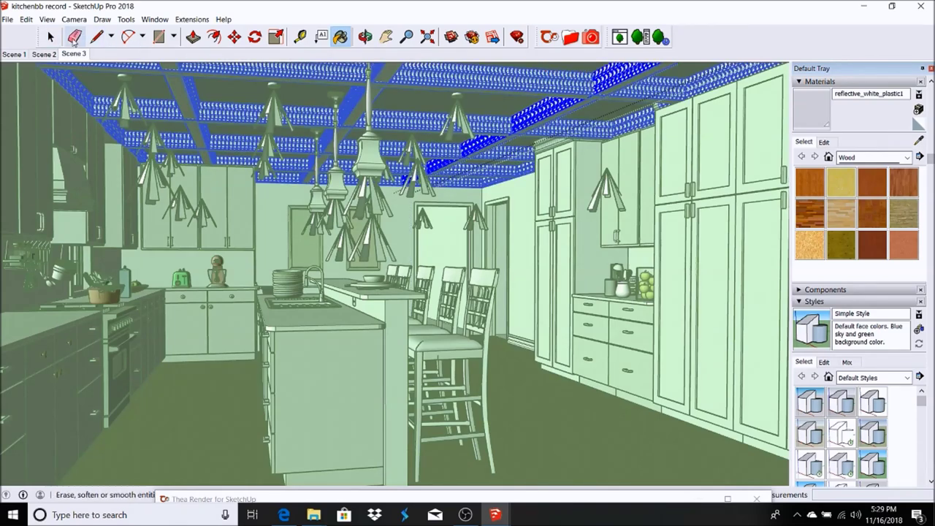
pyautogui.press('space')
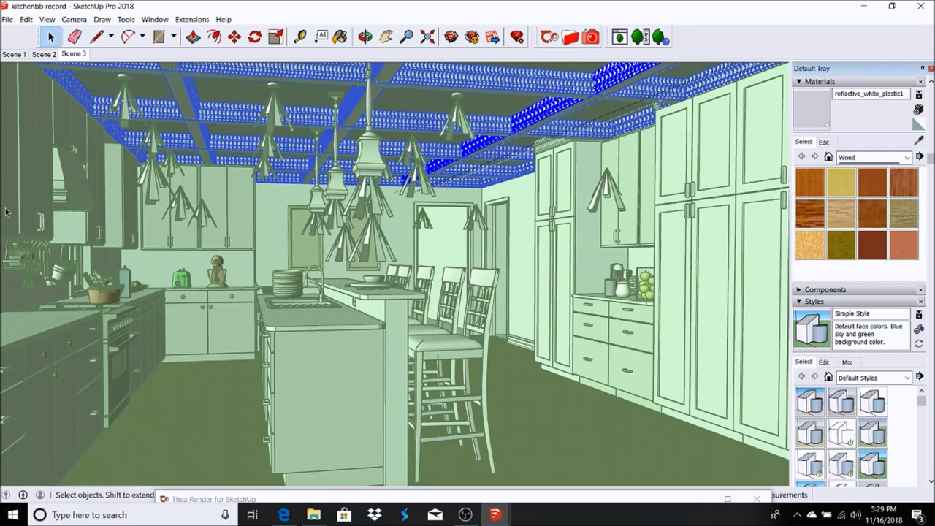
pyautogui.press('Delete')
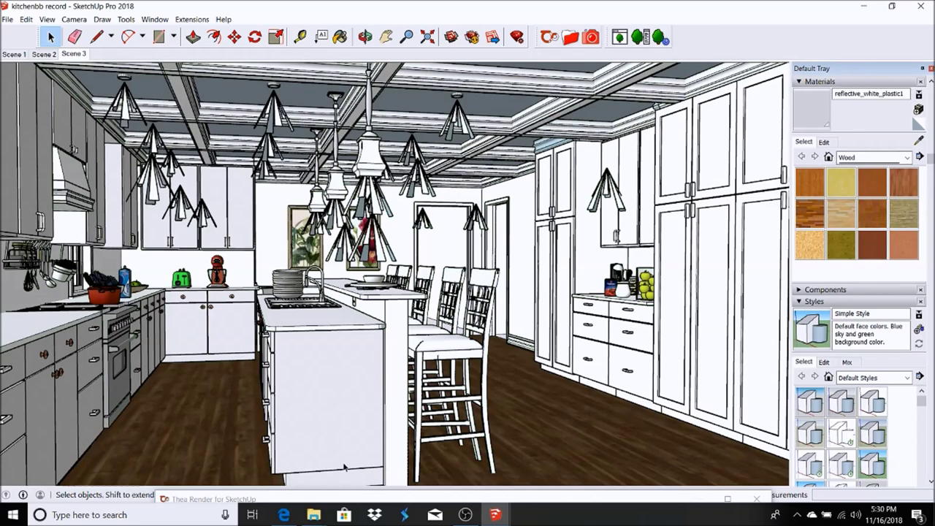
# Run a Presto preview of the white-cabinet kitchen to about 25 samples per pixel, then stop it
pyautogui.doubleClick(646, 499)
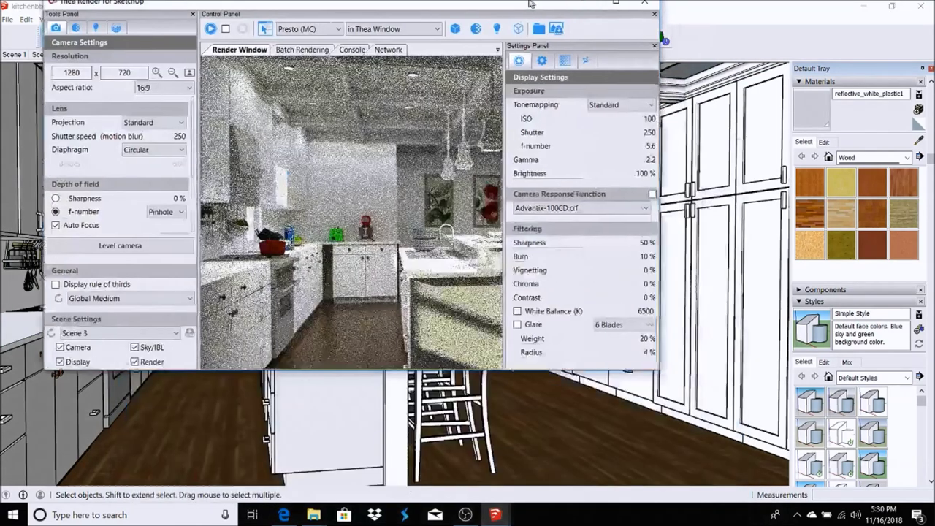
pyautogui.click(166, 33)
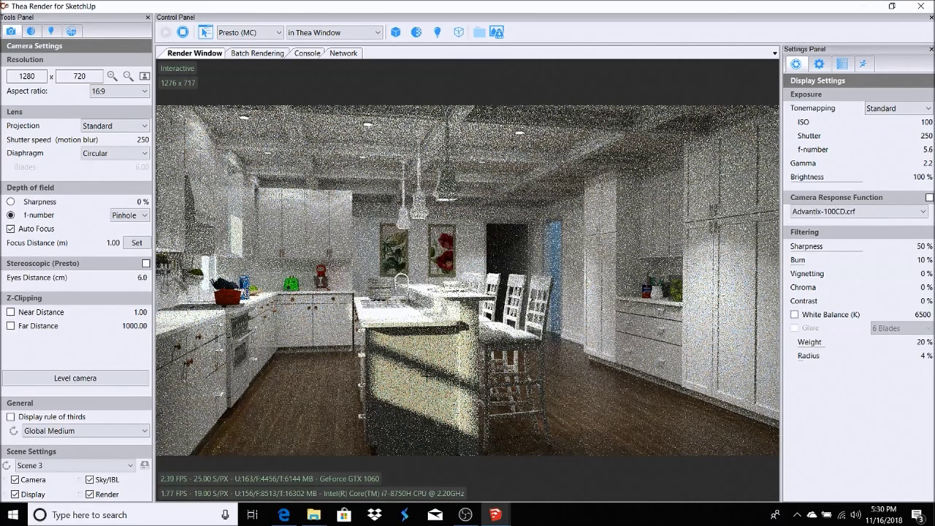
pyautogui.click(182, 33)
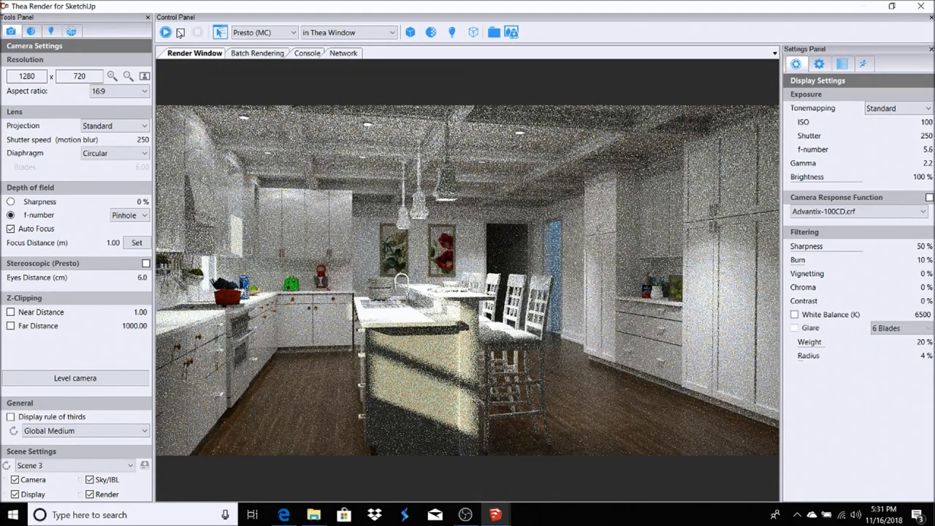
# Paint the island countertop with Marble9 from the Thea library's Stone (1-10) set
pyautogui.click(917, 6)
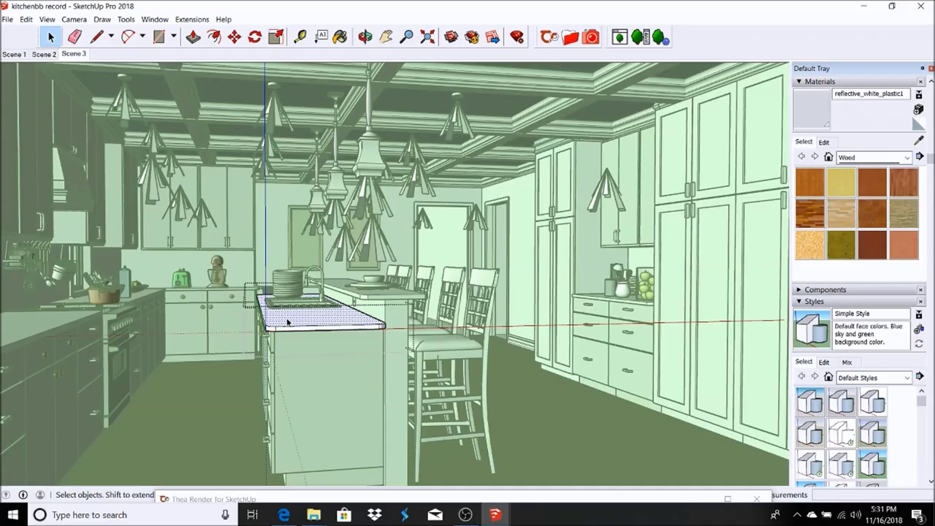
pyautogui.click(287, 322)
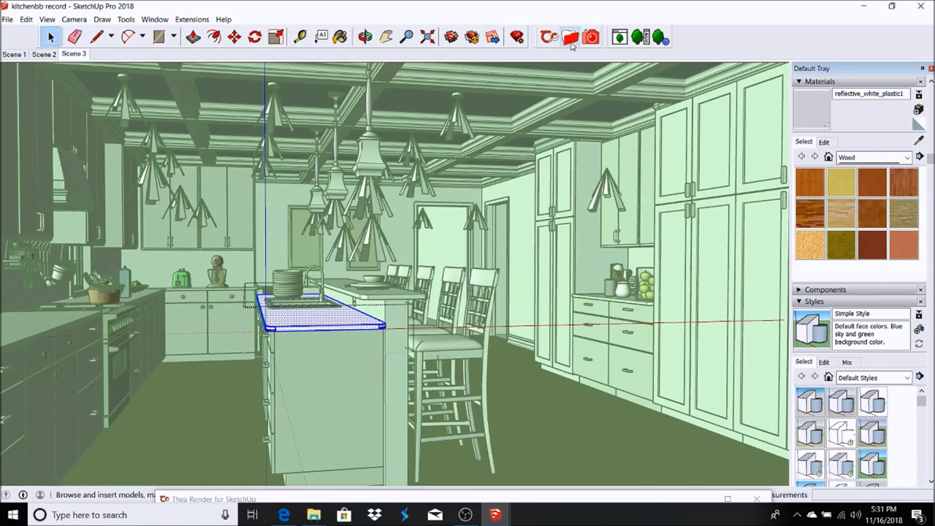
pyautogui.click(570, 37)
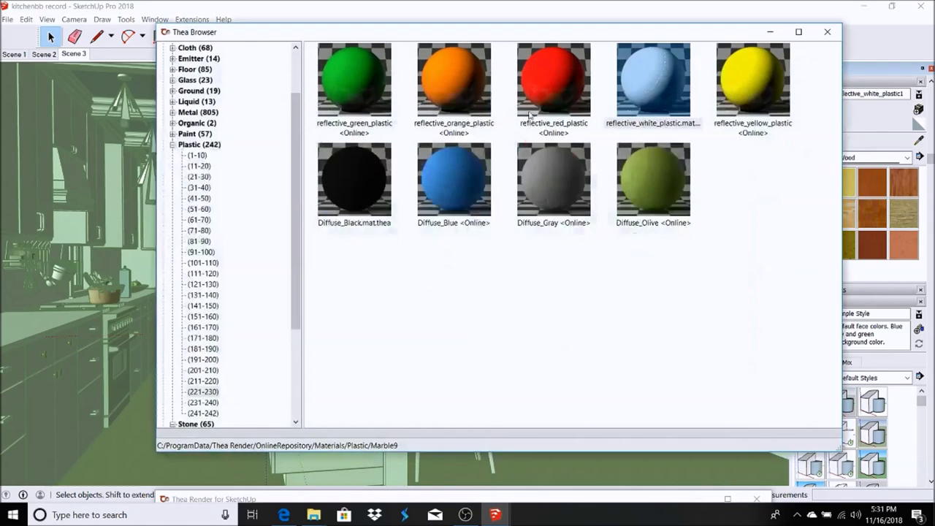
pyautogui.click(172, 145)
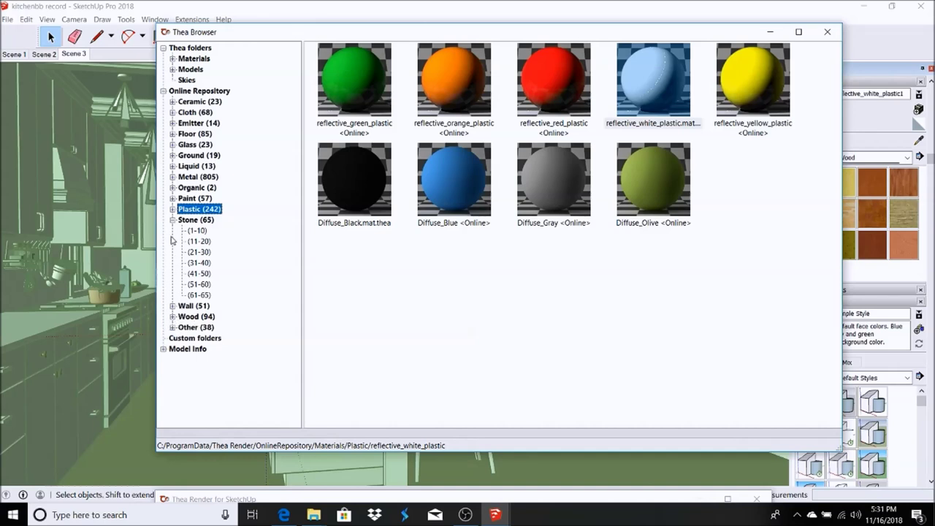
pyautogui.click(173, 219)
pyautogui.click(172, 220)
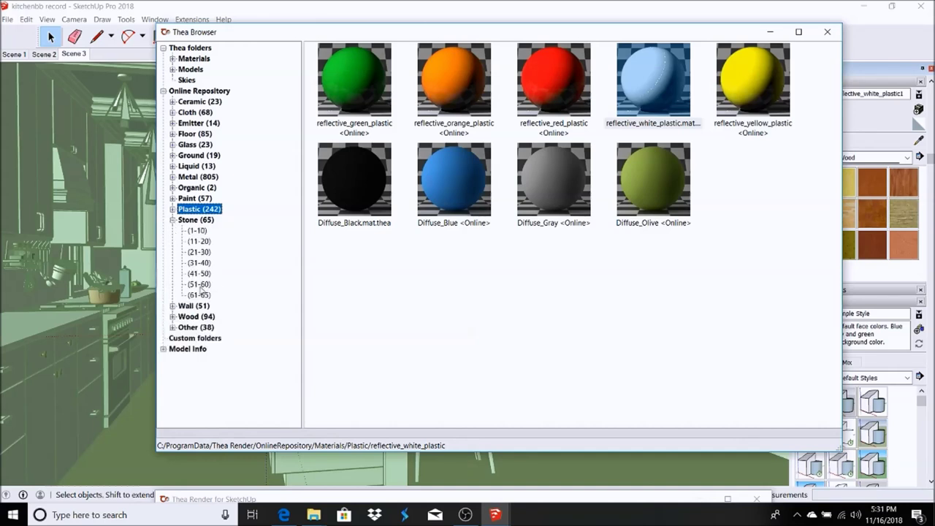
pyautogui.click(194, 231)
pyautogui.click(748, 83)
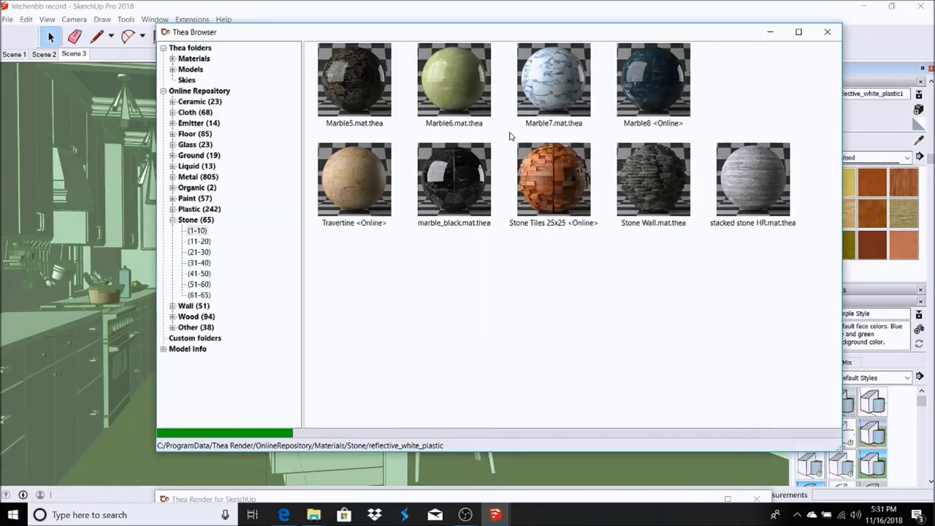
pyautogui.click(770, 33)
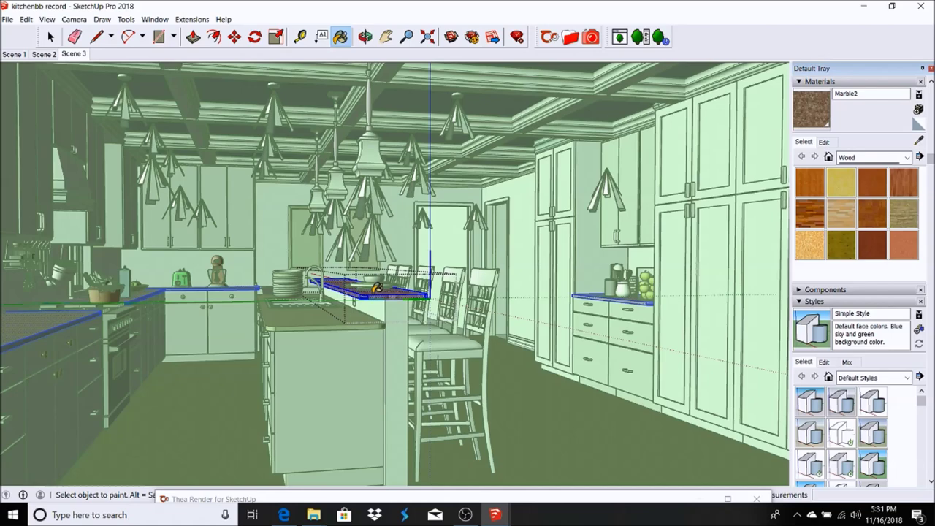
pyautogui.press('space')
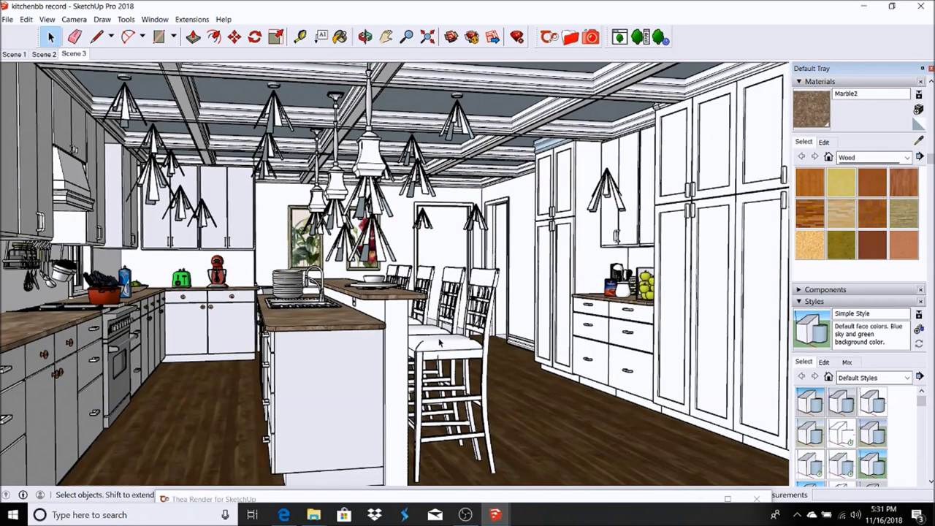
# Enter the bar stool's seat and paint it with 4x4_leather_09 from Thea's Cloth (31-40) set
pyautogui.click(439, 342)
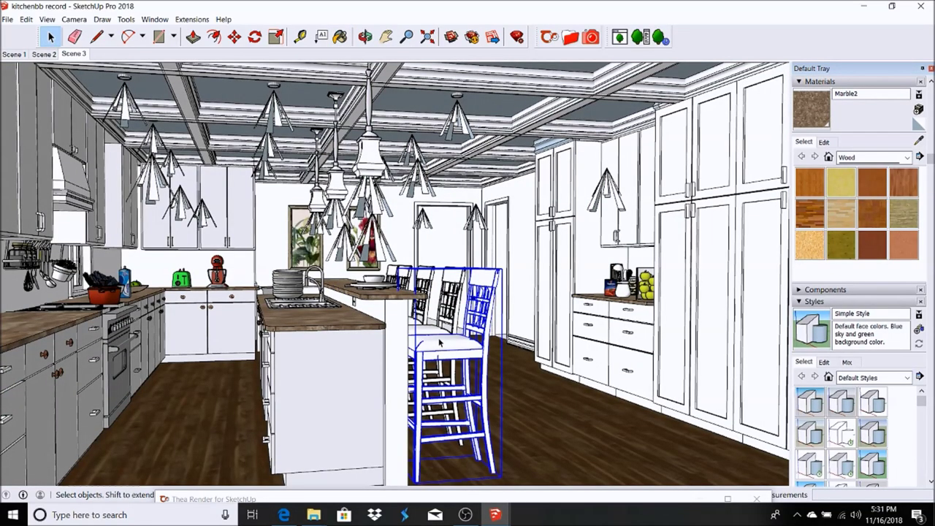
pyautogui.doubleClick(440, 342)
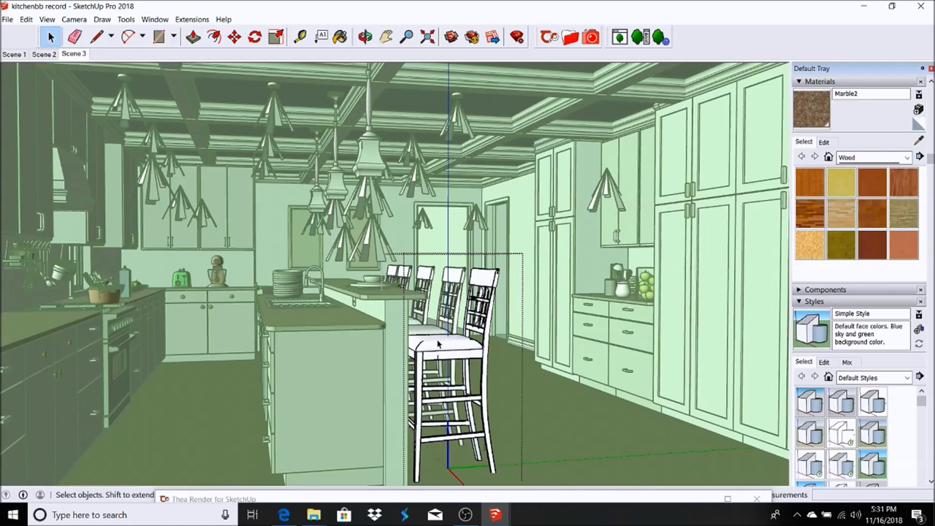
pyautogui.doubleClick(438, 343)
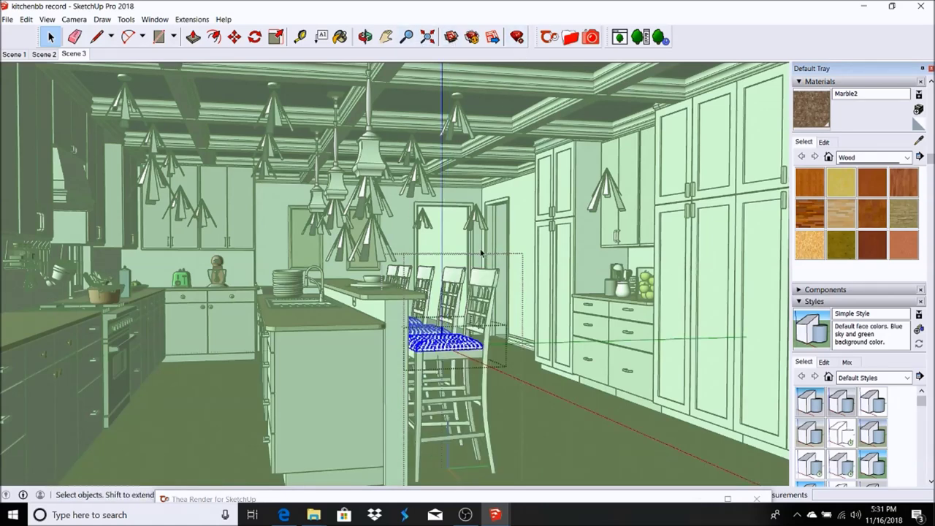
pyautogui.click(570, 37)
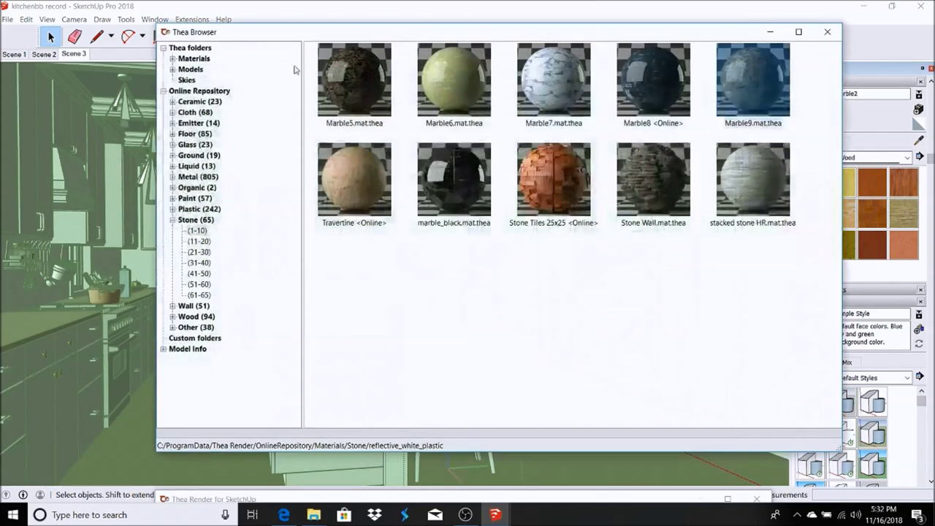
pyautogui.click(172, 113)
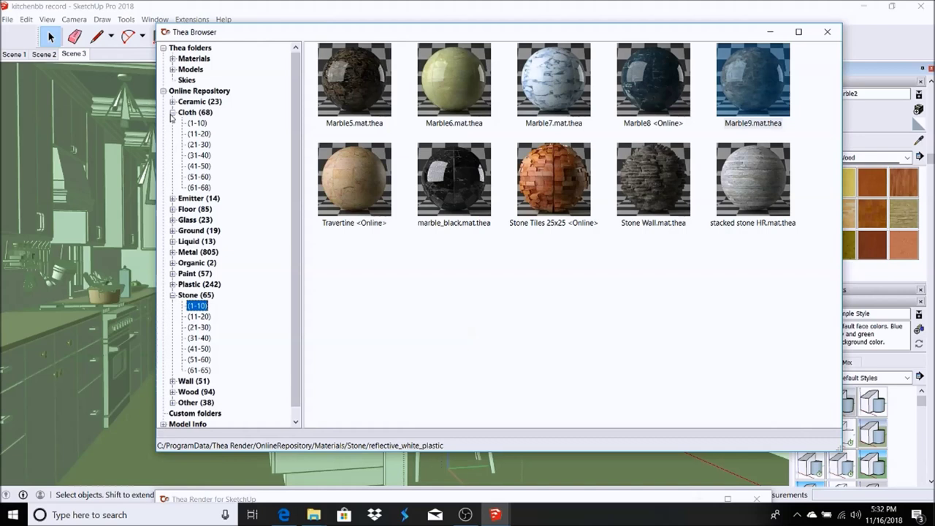
pyautogui.click(199, 155)
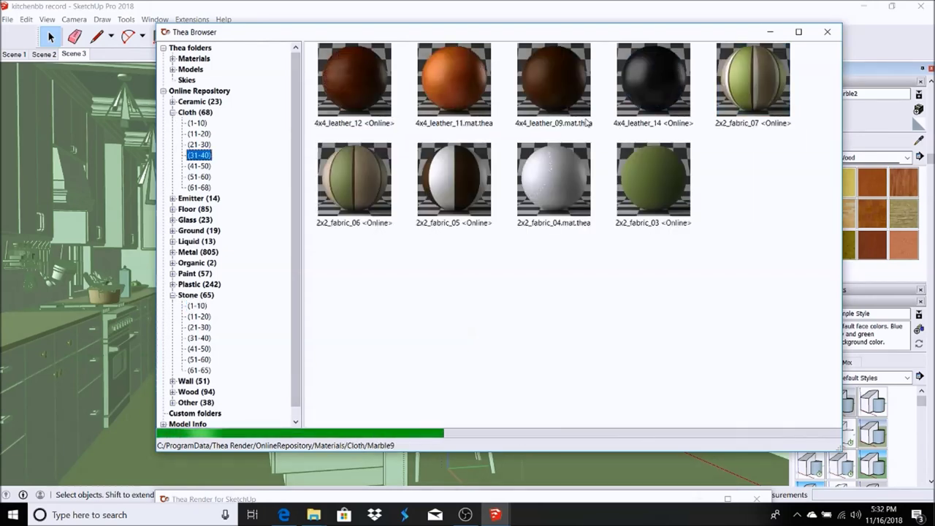
pyautogui.click(565, 76)
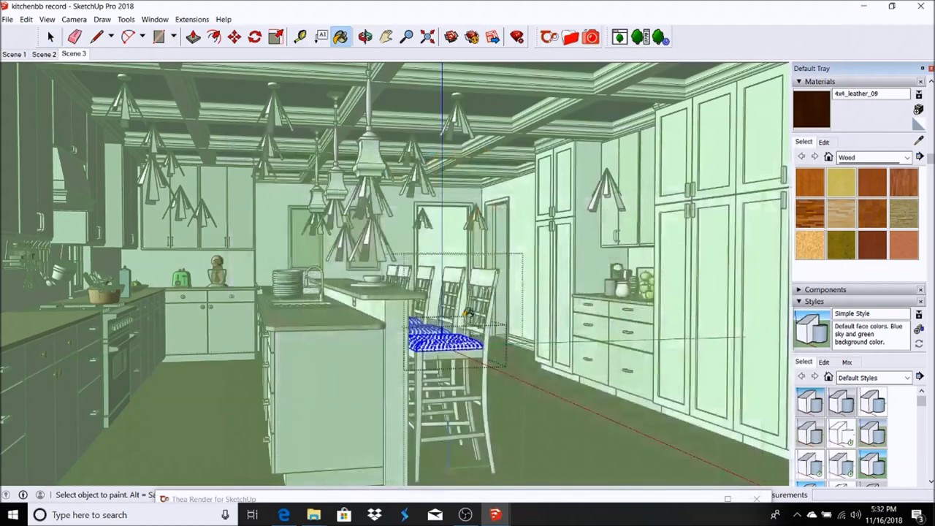
pyautogui.keyDown('alt'); pyautogui.click(238, 108); pyautogui.keyUp('alt')
pyautogui.press('space')
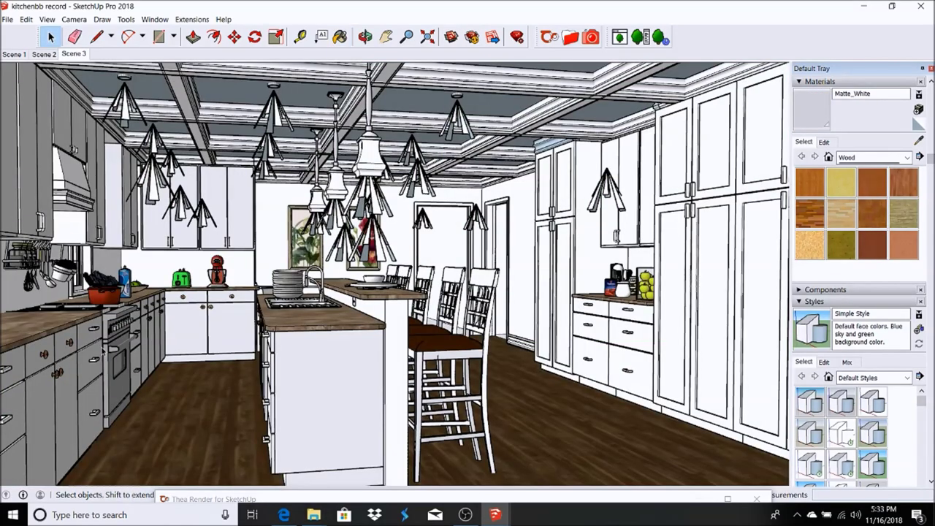
# Enter the stove component and its upper part for editing
pyautogui.click(110, 321)
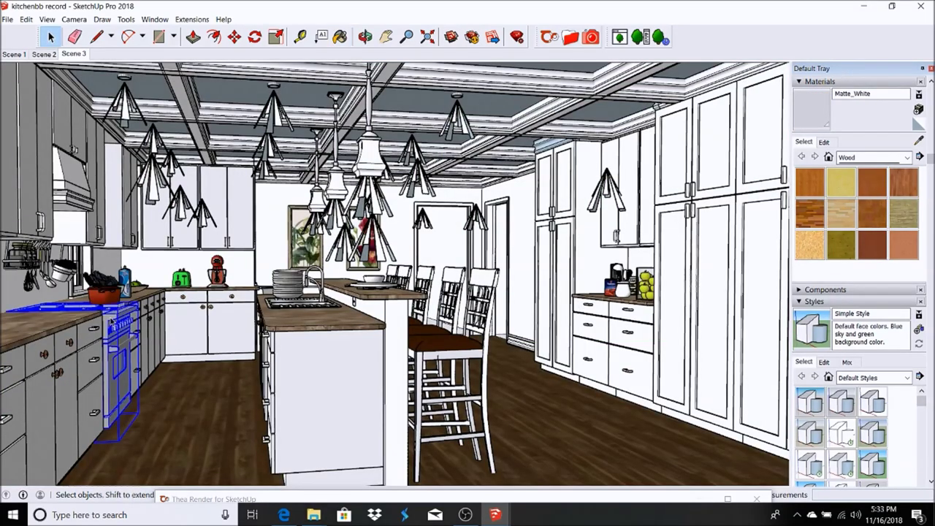
pyautogui.doubleClick(110, 322)
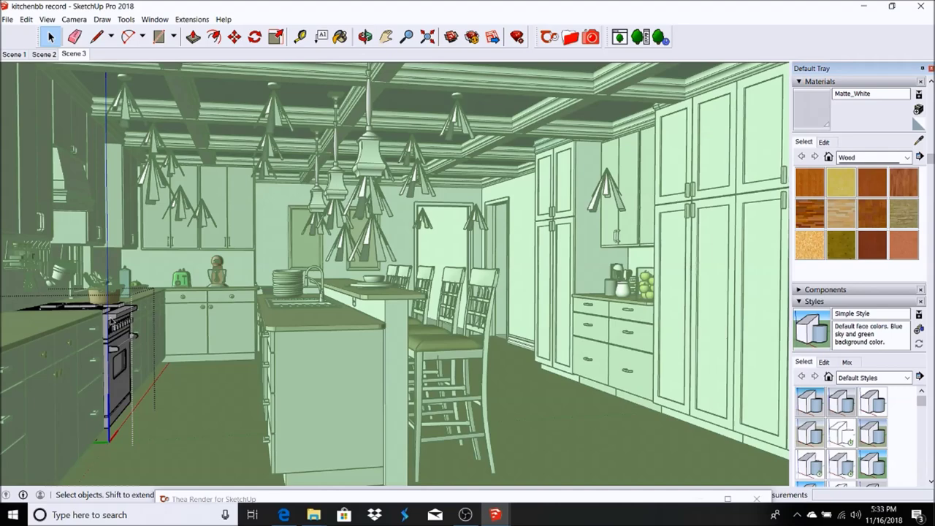
pyautogui.doubleClick(111, 321)
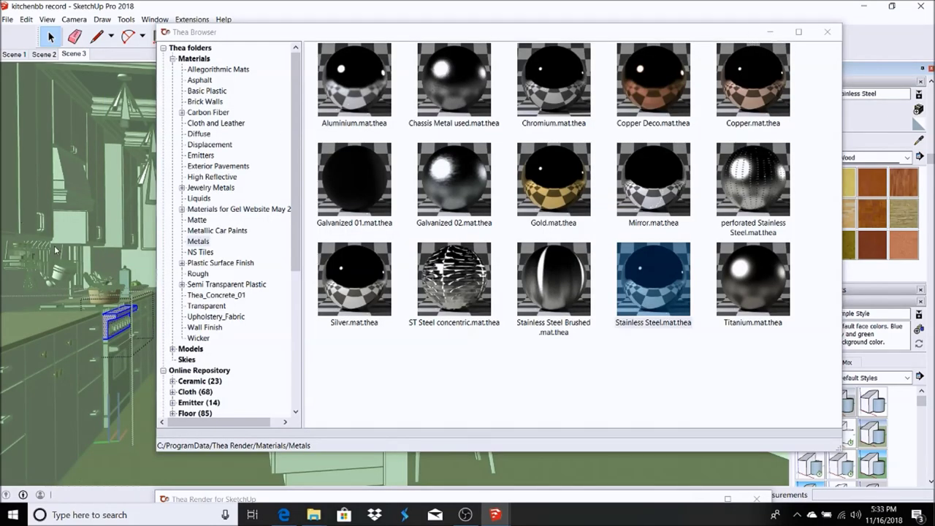
pyautogui.scroll(2, 112, 305)
pyautogui.scroll(3, 114, 307)
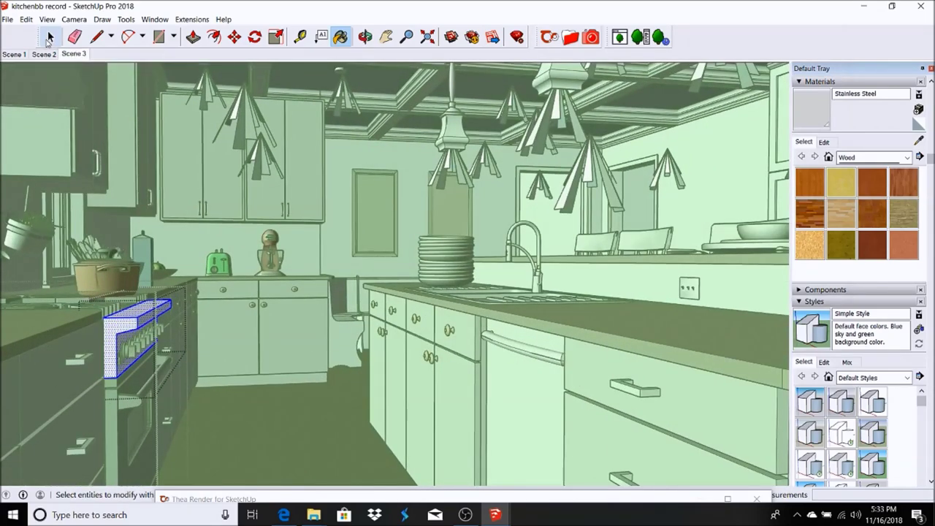
pyautogui.click(51, 37)
pyautogui.scroll(3, 117, 343)
# Paint the oven door and the kickplate with Stainless Steel
pyautogui.click(124, 371)
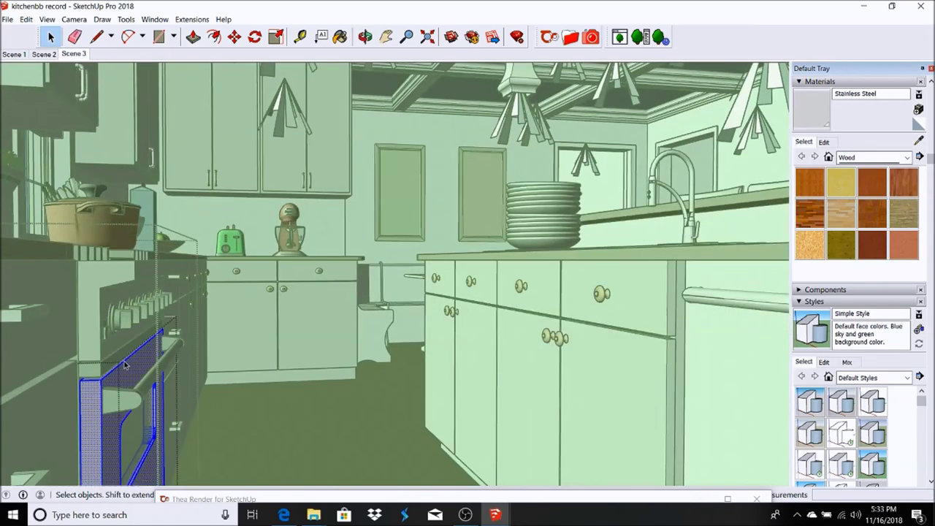
pyautogui.click(339, 37)
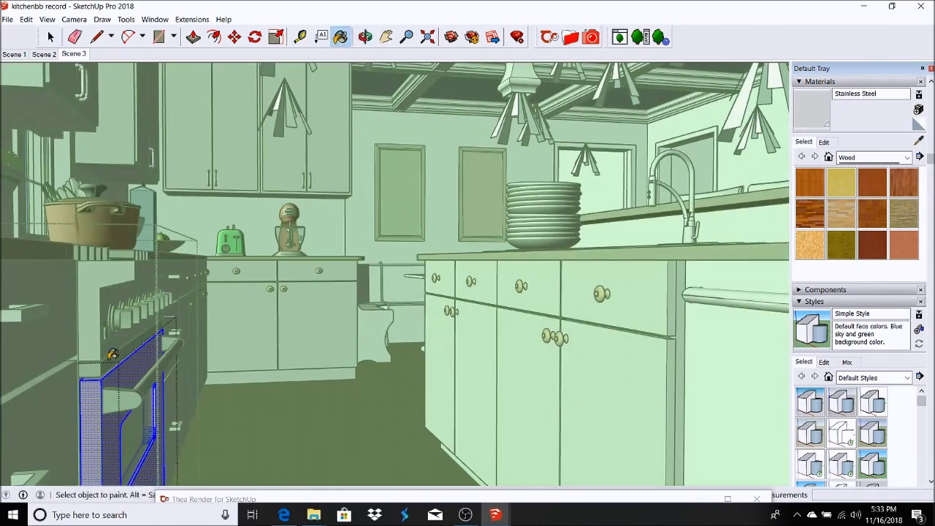
pyautogui.click(97, 383)
pyautogui.click(50, 38)
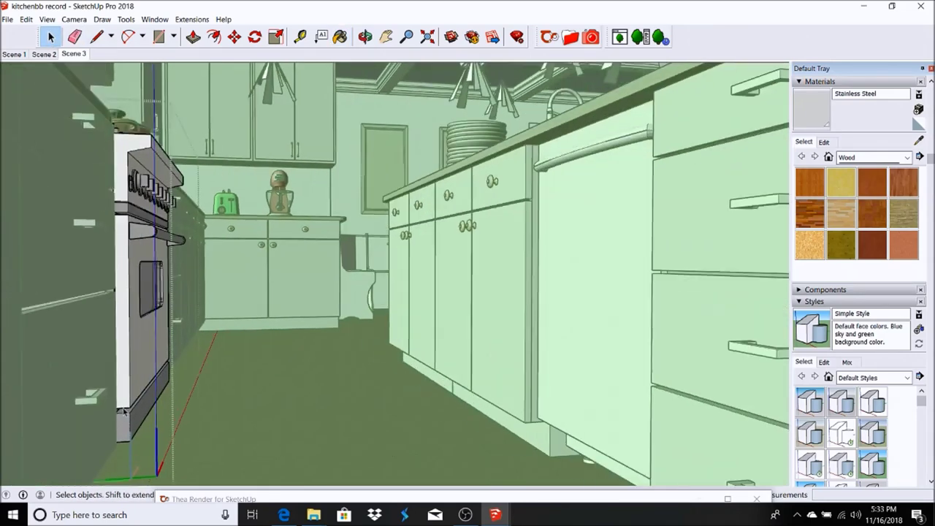
pyautogui.click(128, 422)
pyautogui.press('b')
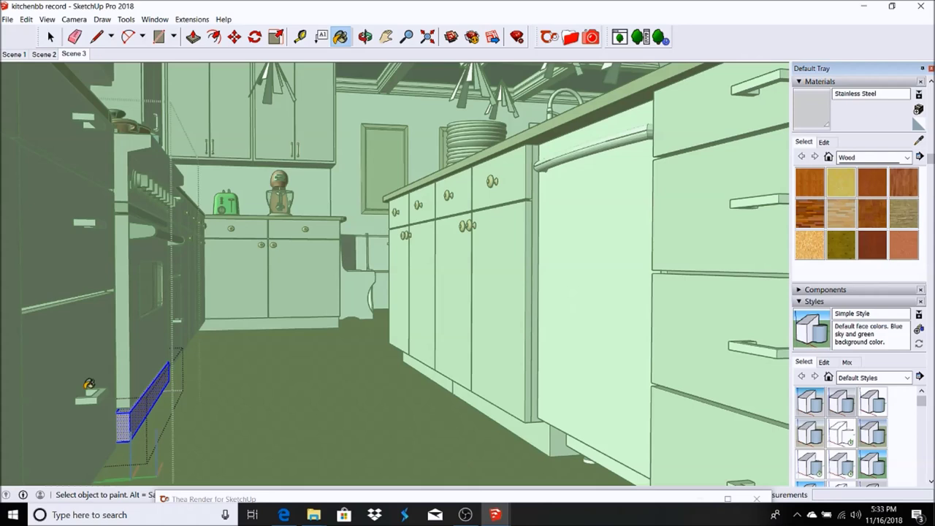
pyautogui.click(49, 35)
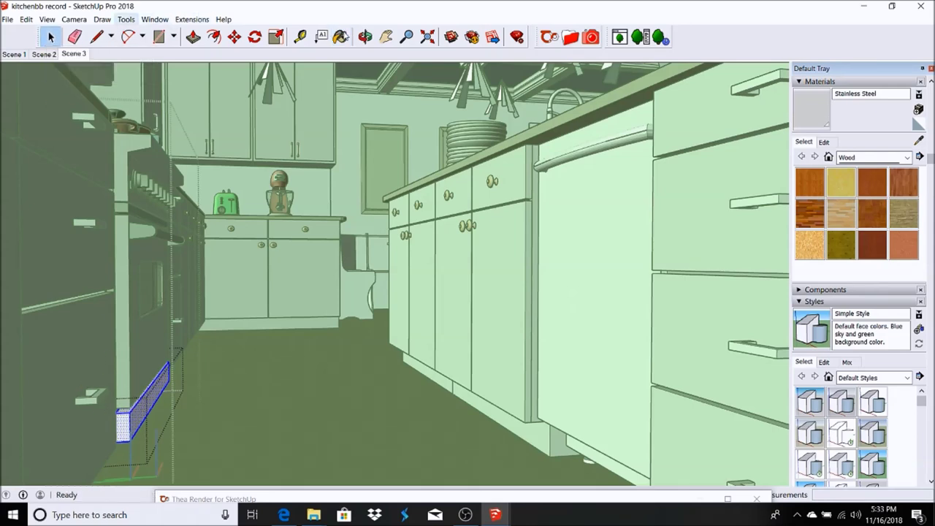
pyautogui.click(386, 38)
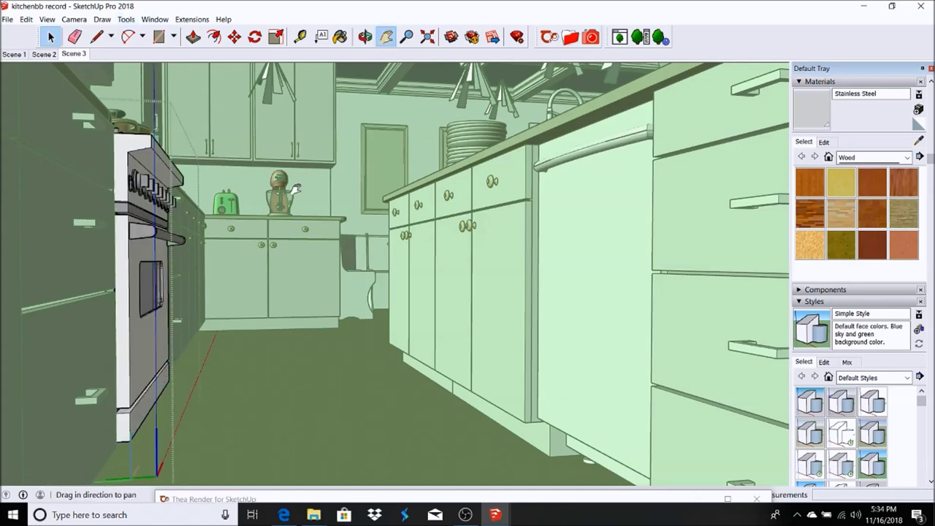
# Pan over to the sink and paint the faucet hose with Stainless Steel
pyautogui.moveTo(159, 341); pyautogui.dragTo(209, 276)
pyautogui.scroll(-4, 212, 260)
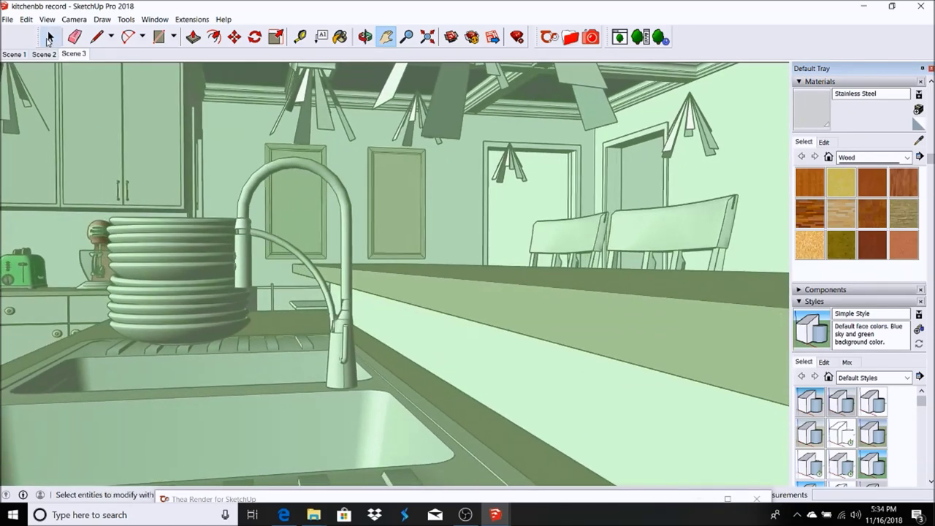
pyautogui.press('space')
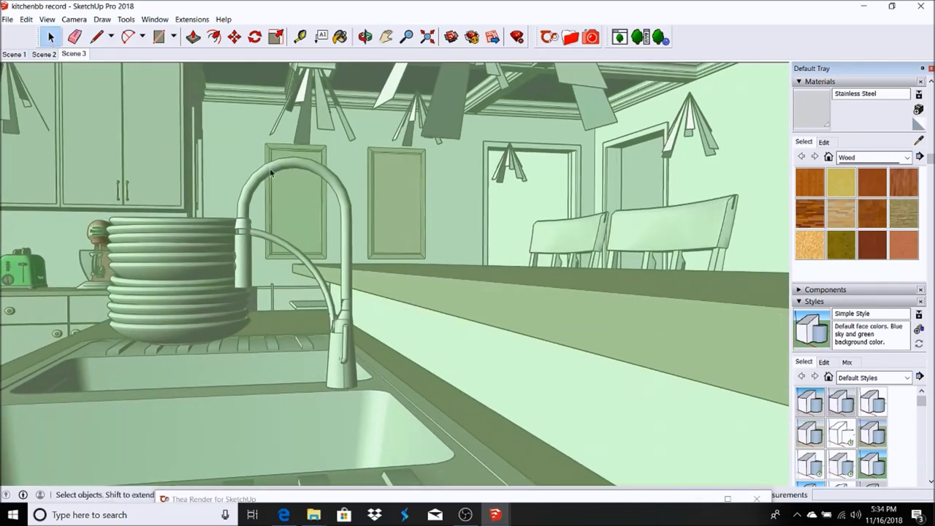
pyautogui.doubleClick(270, 173)
pyautogui.click(271, 173)
pyautogui.press('b')
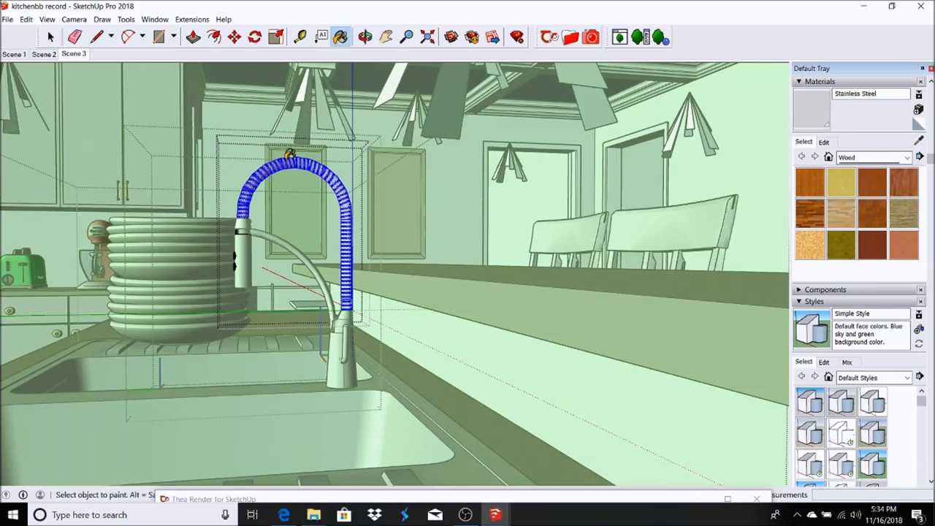
pyautogui.click(51, 37)
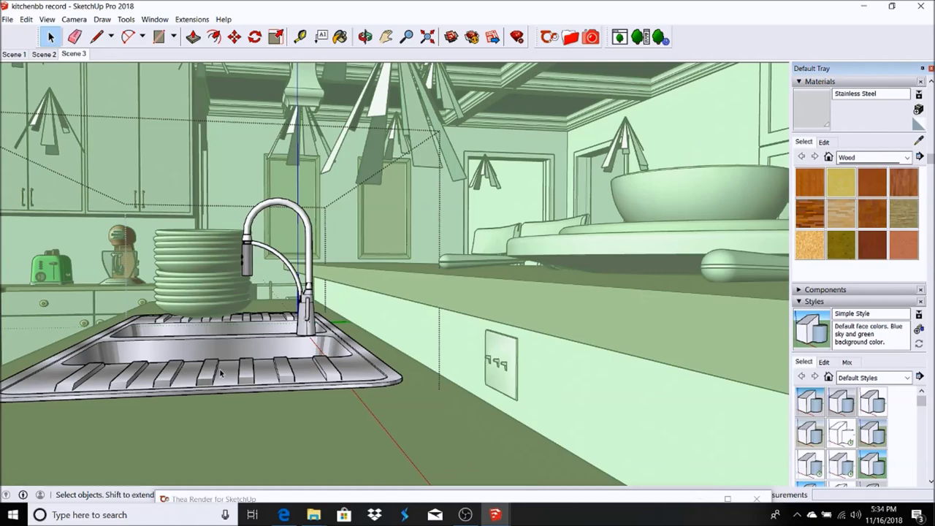
pyautogui.tripleClick(220, 373)
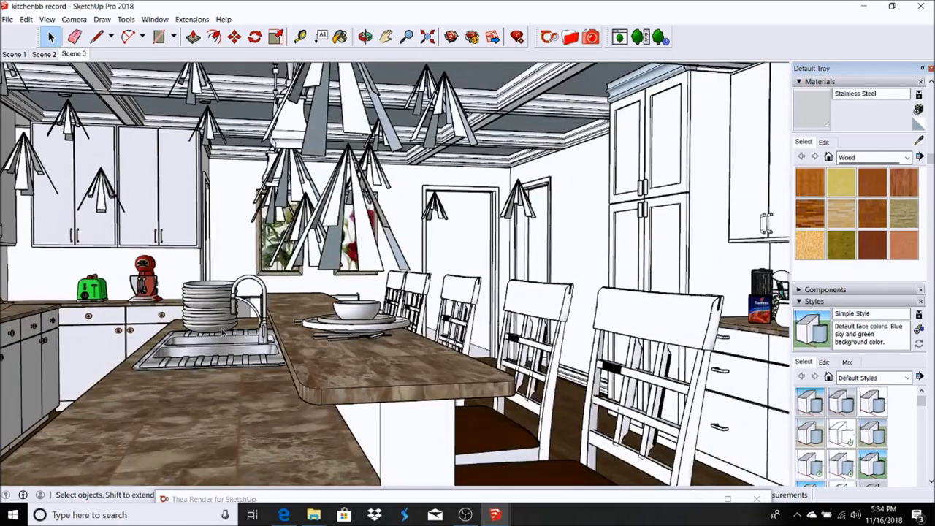
# Enter the hood above the island and select all its geometry
pyautogui.click(331, 95)
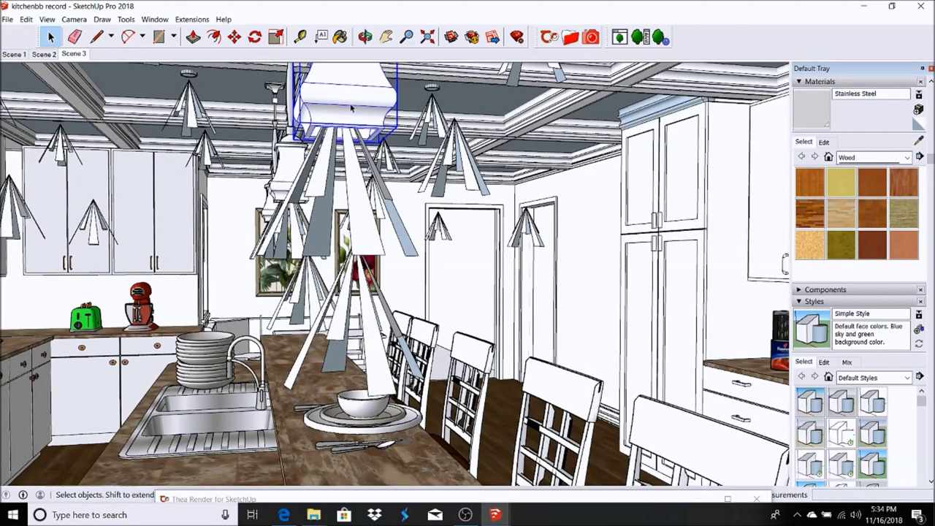
pyautogui.doubleClick(351, 108)
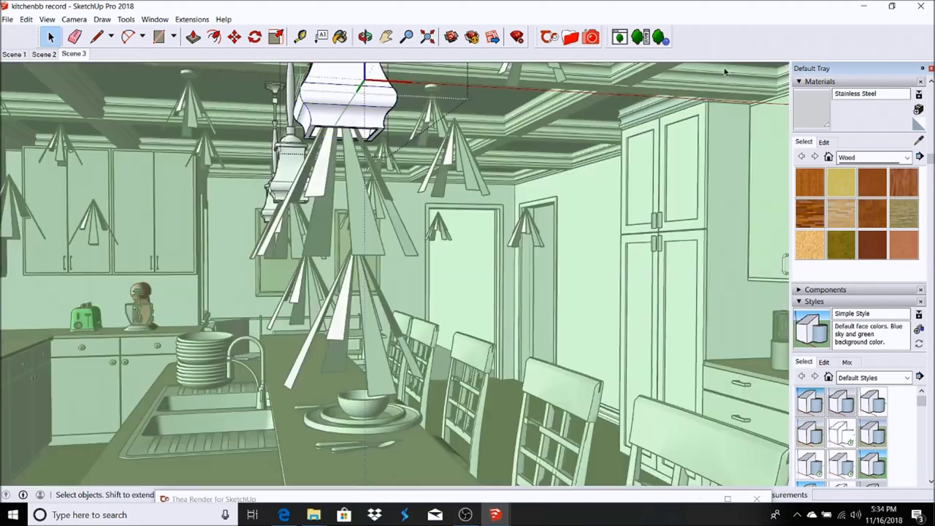
pyautogui.tripleClick(339, 94)
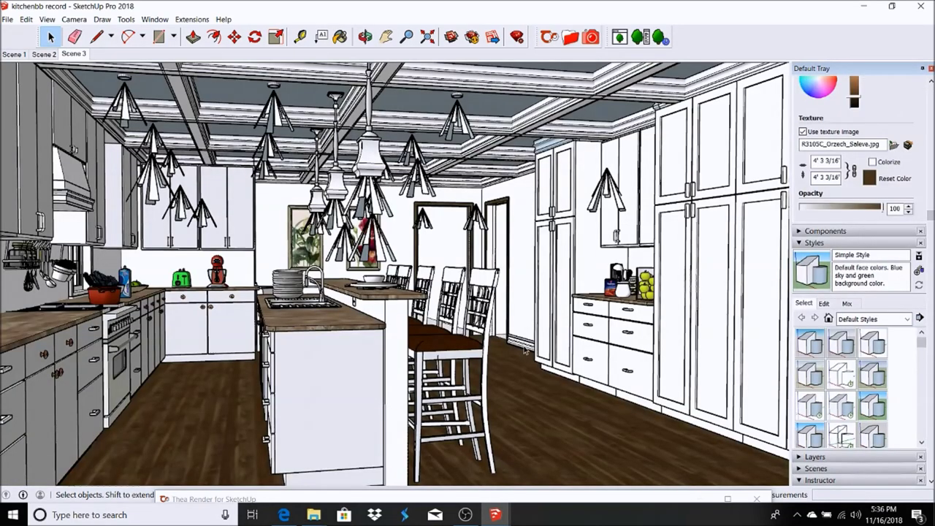
# Paint the baseboard trim by the wall with OrzechSaleve wood and exit its edit mode
pyautogui.click(524, 350)
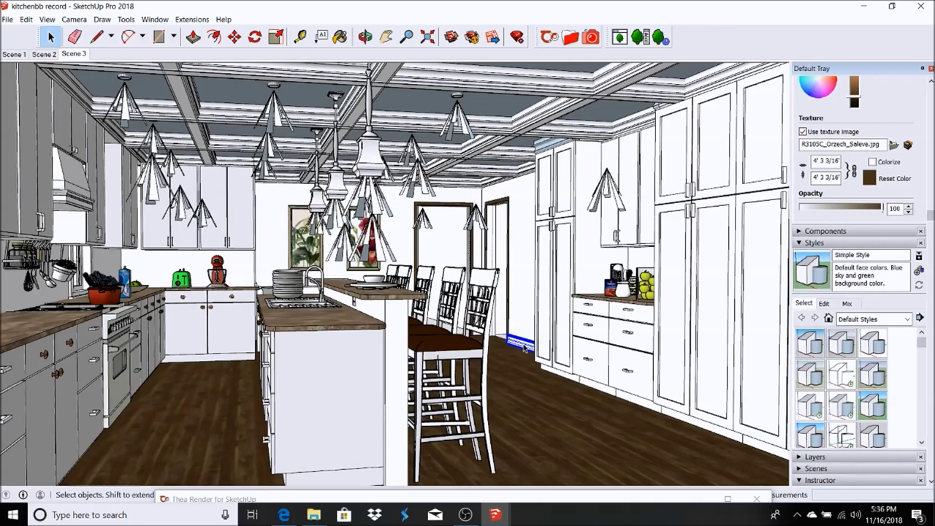
pyautogui.doubleClick(524, 350)
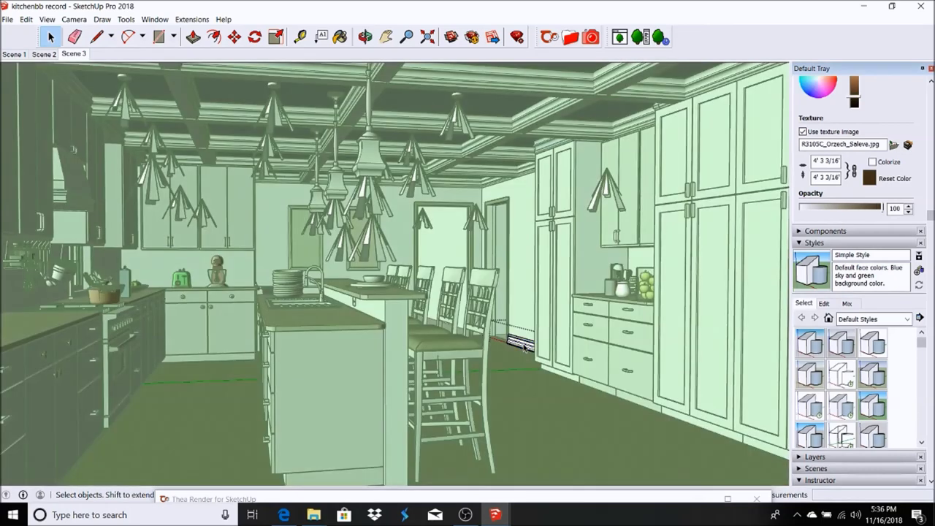
pyautogui.click(340, 36)
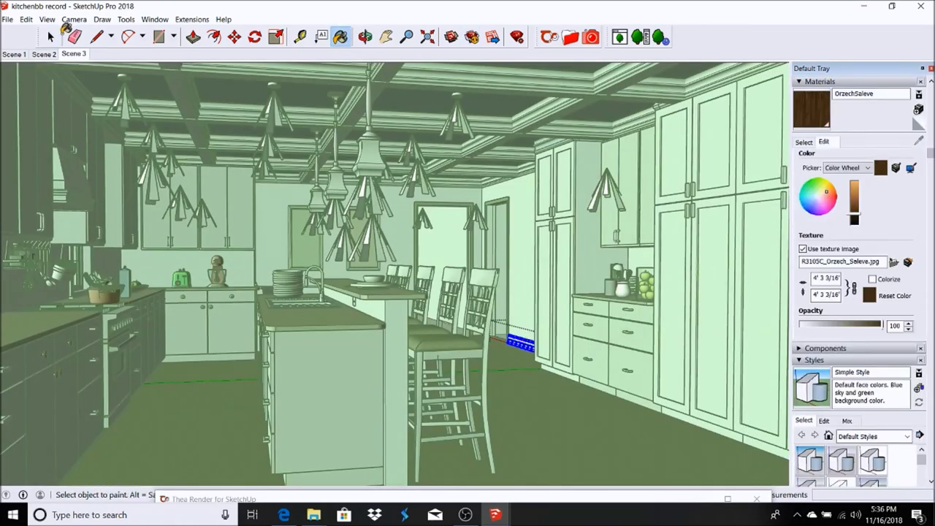
pyautogui.click(51, 36)
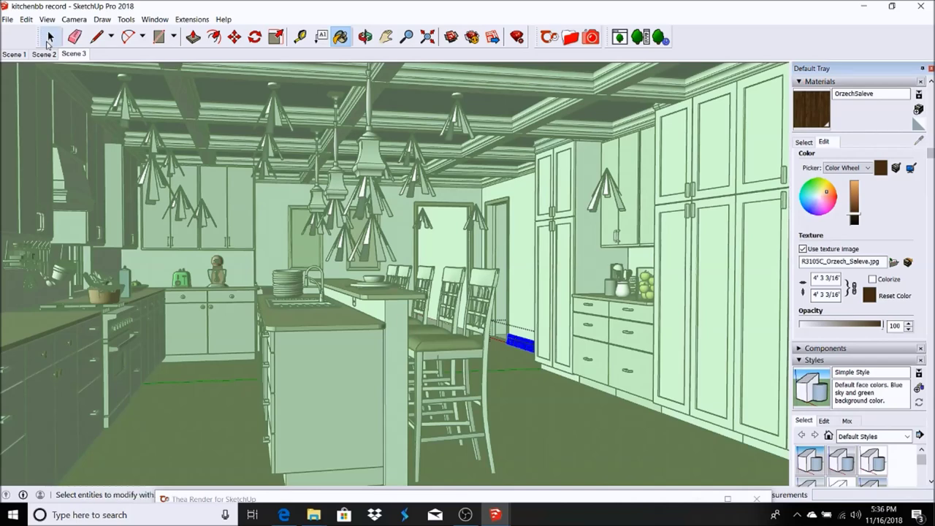
pyautogui.click(422, 105)
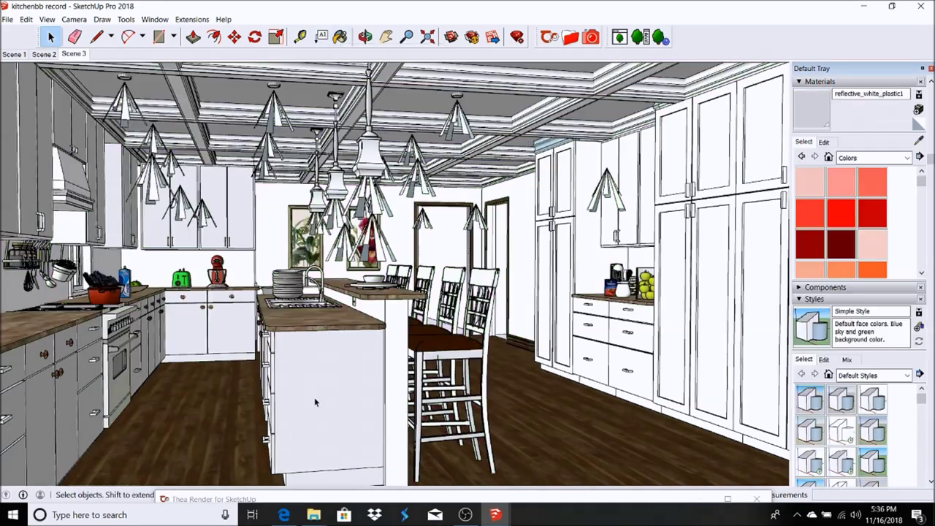
pyautogui.click(380, 503)
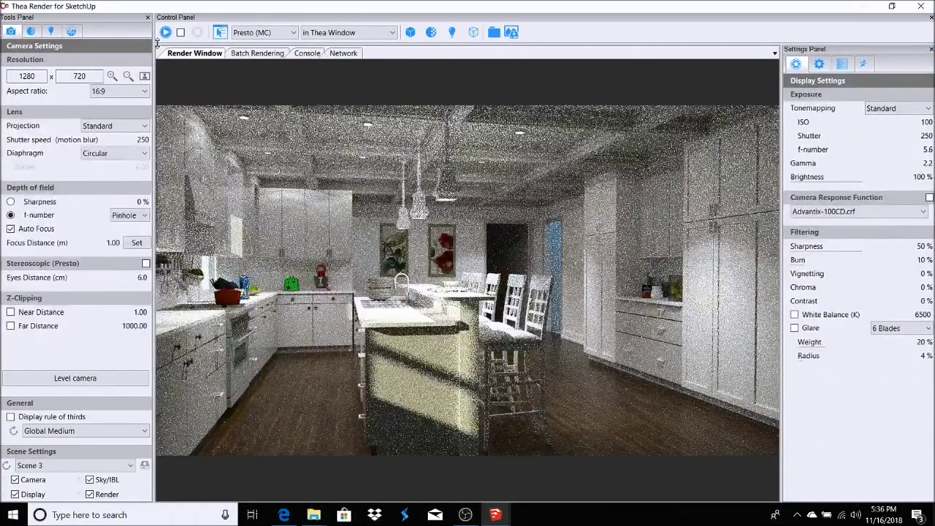
# Restart the Presto interactive render of the kitchen with the updated materials
pyautogui.click(165, 32)
pyautogui.click(165, 33)
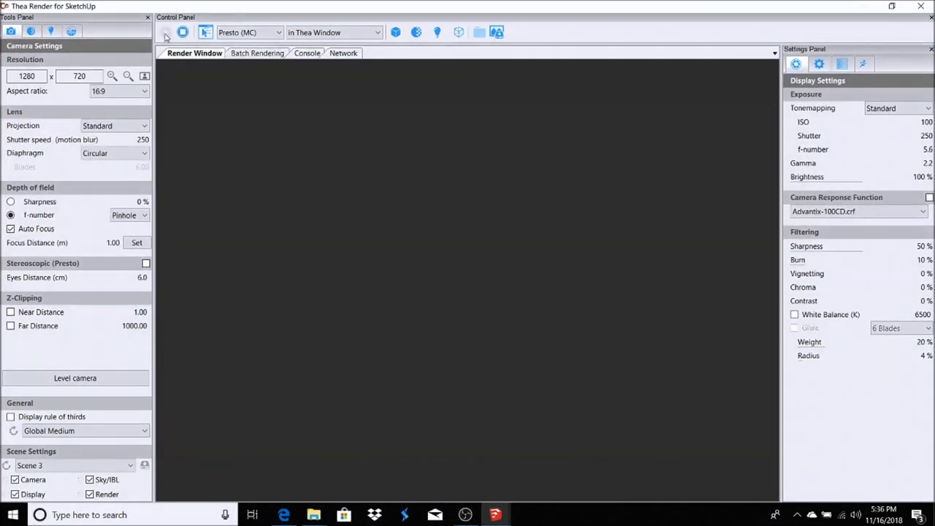